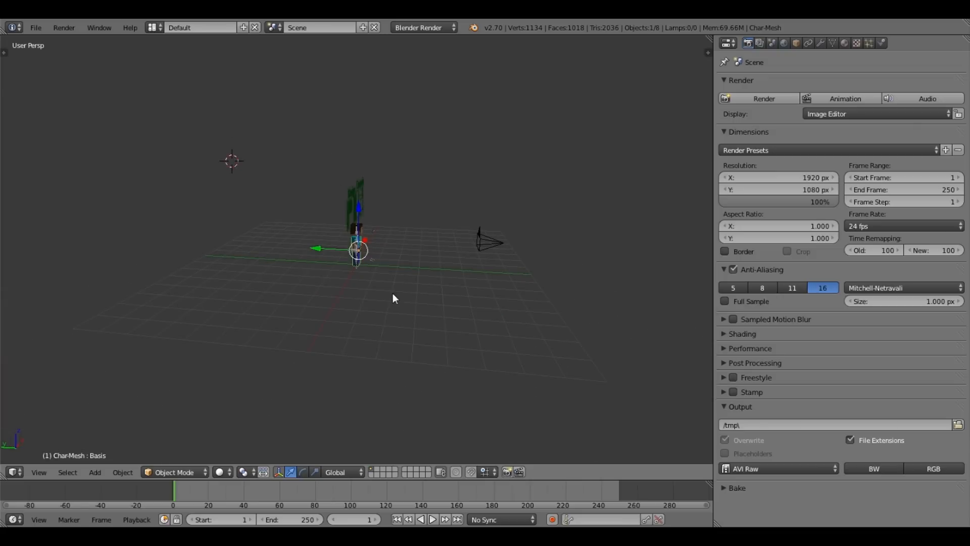
{"action": "scroll", "coordinate": [393, 294], "scroll_direction": "up", "scroll_amount": 12}
{"action": "middle_click_drag", "start_coordinate": [444, 251], "coordinate": [6, 42]}
{"action": "scroll", "coordinate": [327, 191], "scroll_direction": "down", "scroll_amount": 1}
{"action": "scroll", "coordinate": [327, 192], "scroll_direction": "down", "scroll_amount": 2}
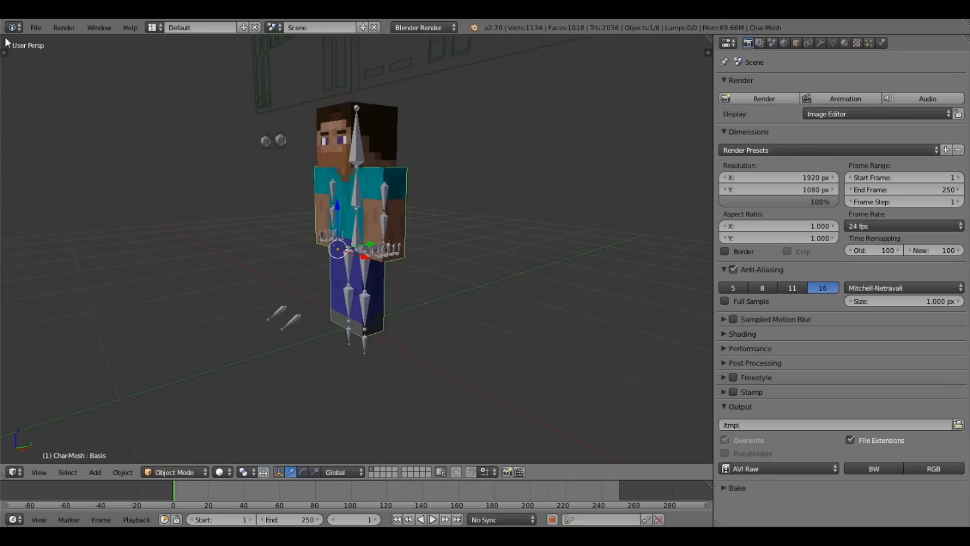
{"action": "left_click", "coordinate": [37, 27]}
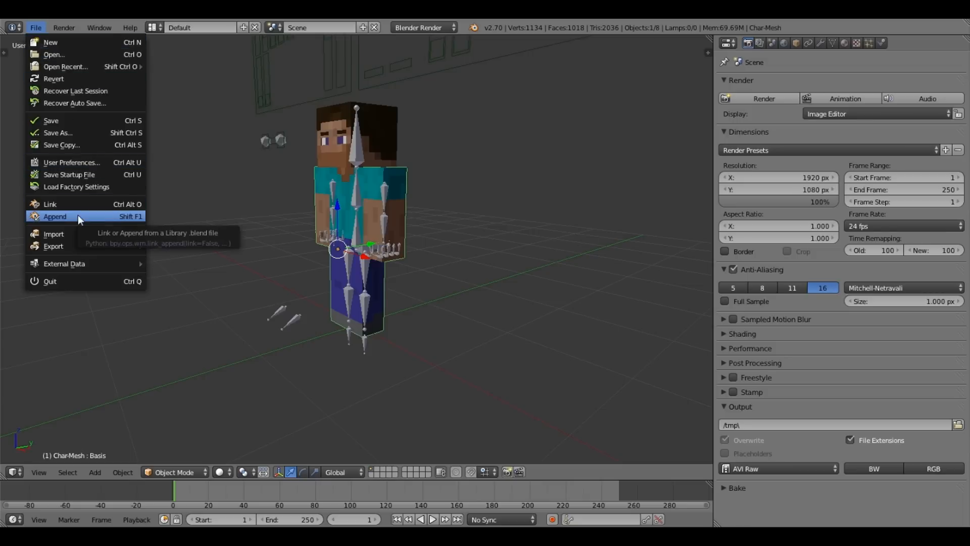
{"action": "left_click", "coordinate": [77, 216]}
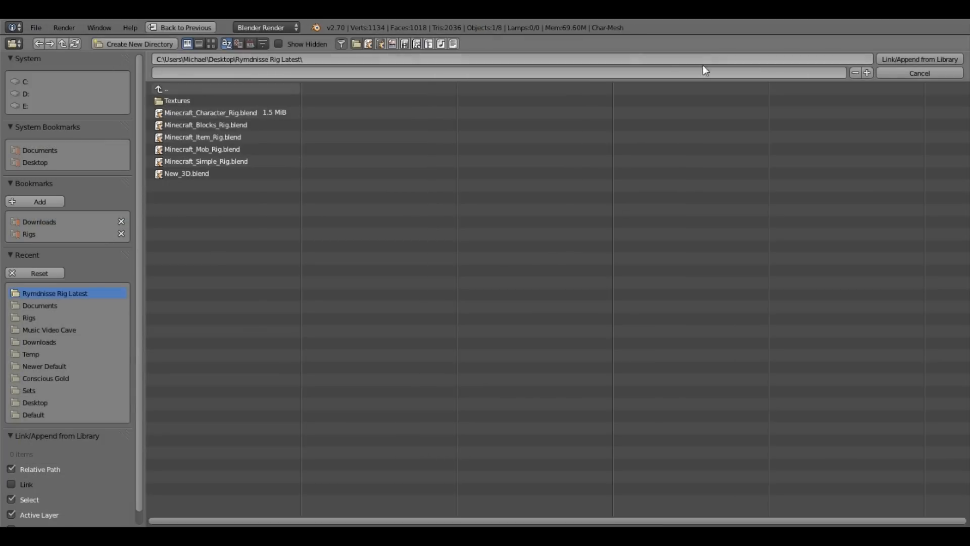
{"action": "left_click", "coordinate": [903, 73]}
- Examine the Minecraft character rig, its bones, and the Design and Controls boards above it from several angles and distances
{"action": "scroll", "coordinate": [418, 210], "scroll_direction": "down", "scroll_amount": 4}
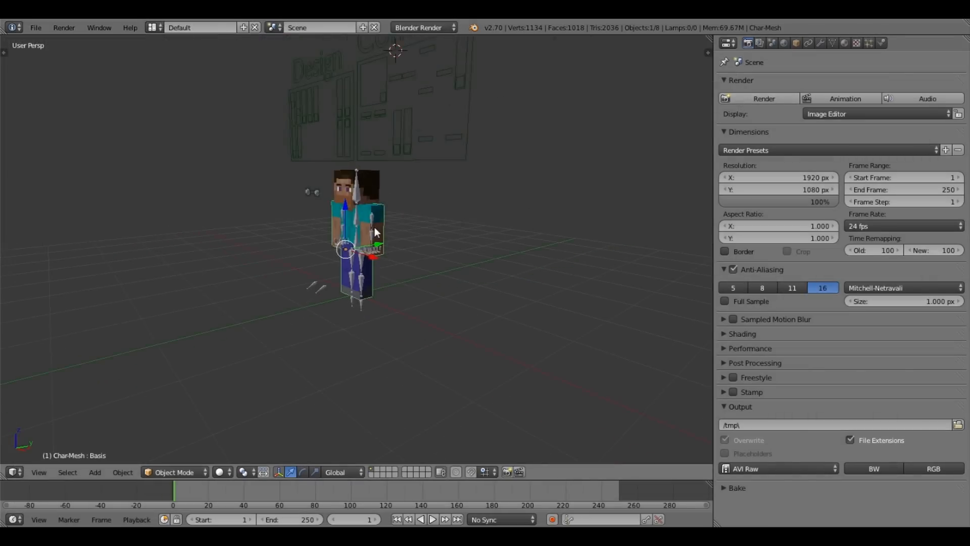
{"action": "scroll", "coordinate": [421, 220], "scroll_direction": "down", "scroll_amount": 2}
{"action": "middle_click_drag", "start_coordinate": [423, 226], "coordinate": [446, 233]}
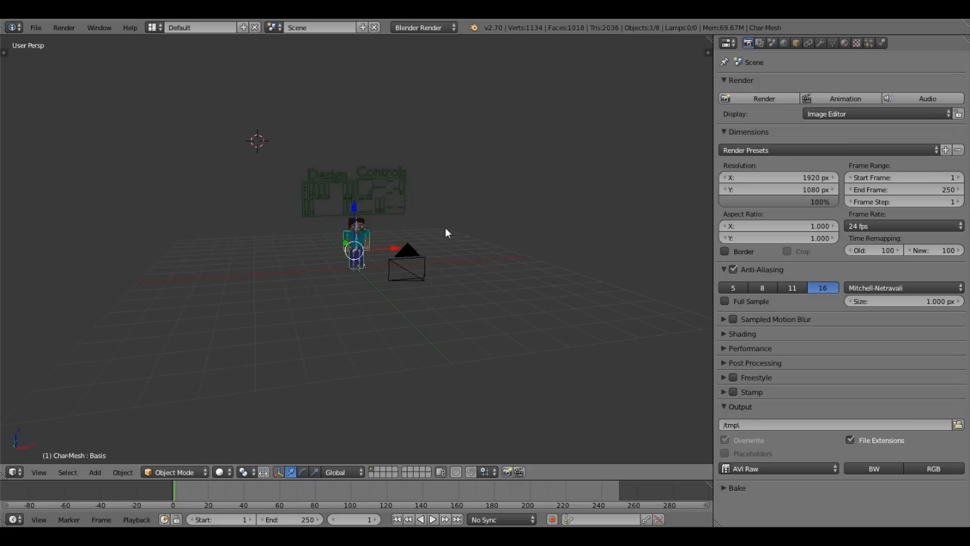
{"action": "middle_click_drag", "start_coordinate": [445, 233], "coordinate": [427, 246]}
{"action": "scroll", "coordinate": [405, 213], "scroll_direction": "up", "scroll_amount": 2}
{"action": "scroll", "coordinate": [431, 232], "scroll_direction": "down", "scroll_amount": 4}
{"action": "scroll", "coordinate": [430, 251], "scroll_direction": "up", "scroll_amount": 9}
{"action": "scroll", "coordinate": [410, 239], "scroll_direction": "down", "scroll_amount": 5}
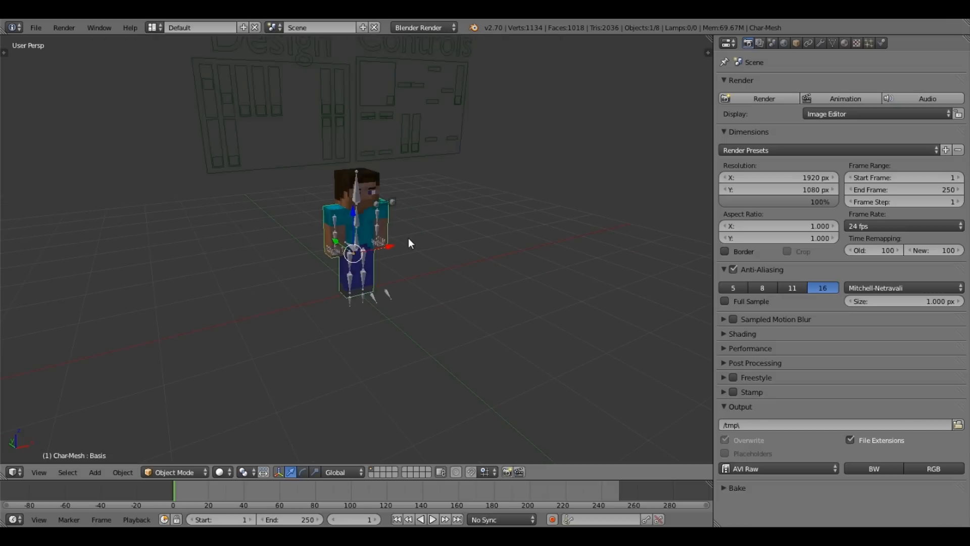
{"action": "scroll", "coordinate": [409, 241], "scroll_direction": "down", "scroll_amount": 3}
{"action": "scroll", "coordinate": [421, 232], "scroll_direction": "up", "scroll_amount": 8}
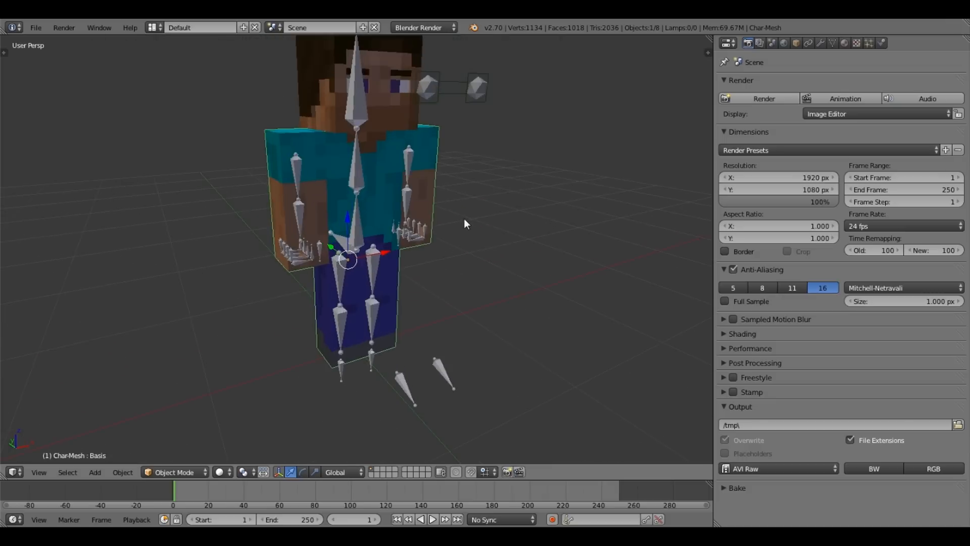
{"action": "scroll", "coordinate": [463, 218], "scroll_direction": "down", "scroll_amount": 8}
{"action": "middle_click_drag", "start_coordinate": [486, 194], "coordinate": [357, 214]}
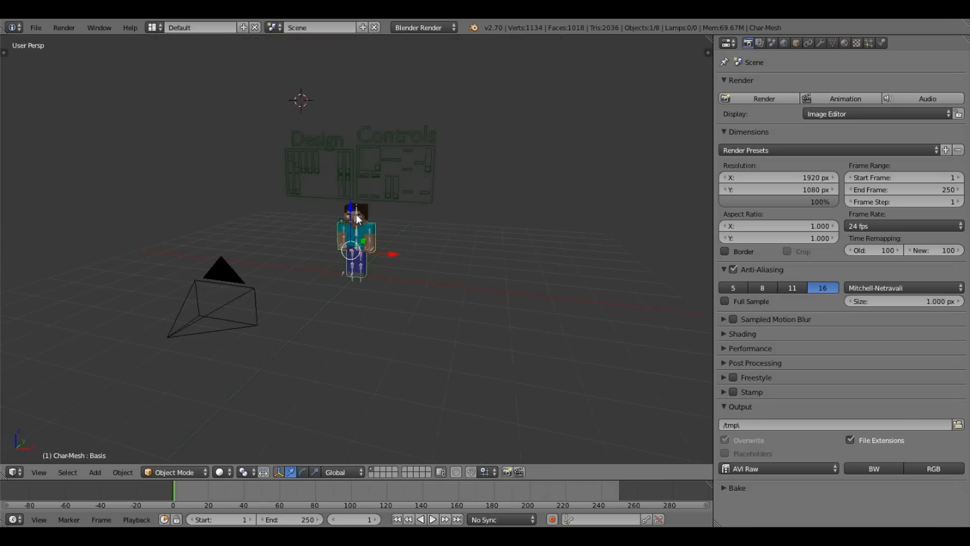
{"action": "scroll", "coordinate": [356, 217], "scroll_direction": "up", "scroll_amount": 8}
{"action": "scroll", "coordinate": [312, 154], "scroll_direction": "down", "scroll_amount": 8}
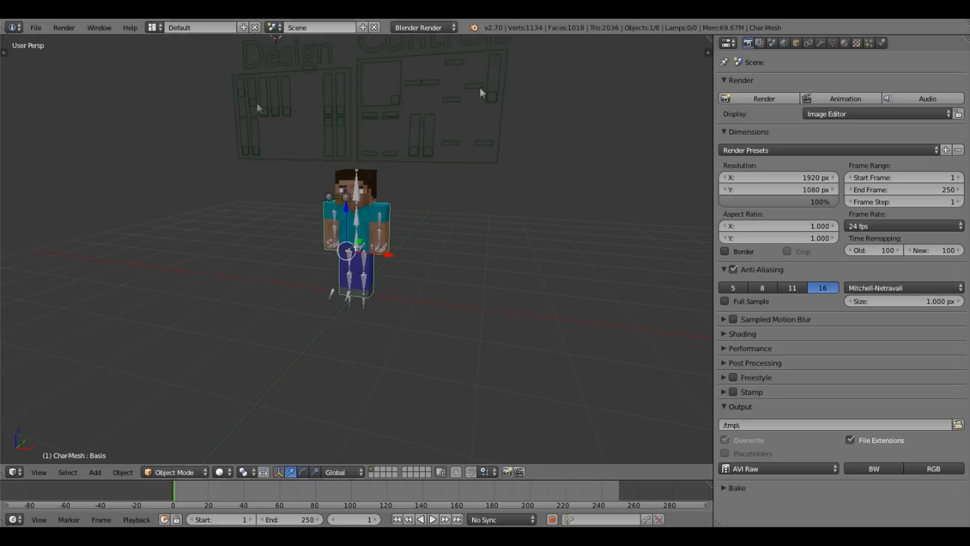
{"action": "scroll", "coordinate": [299, 196], "scroll_direction": "down", "scroll_amount": 1}
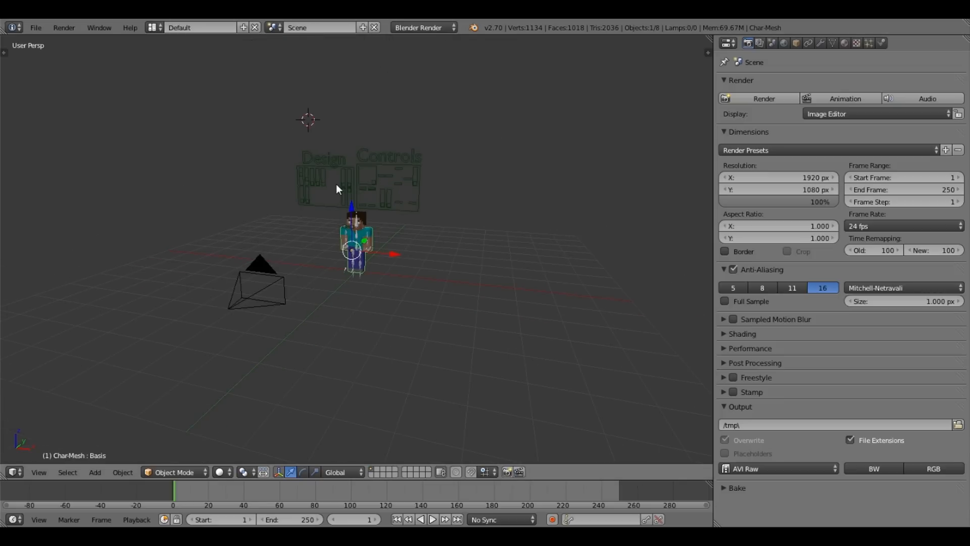
{"action": "scroll", "coordinate": [426, 185], "scroll_direction": "up", "scroll_amount": 8}
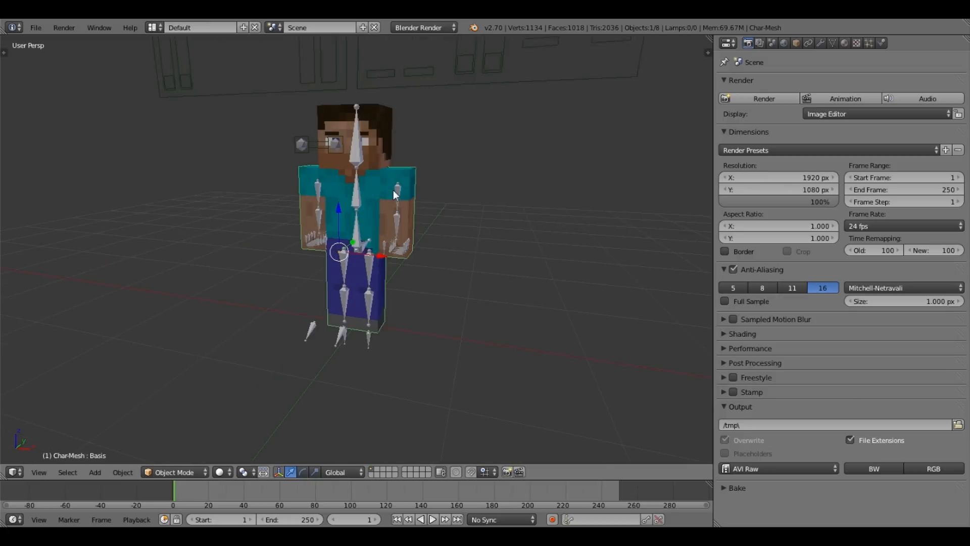
{"action": "scroll", "coordinate": [443, 176], "scroll_direction": "down", "scroll_amount": 8}
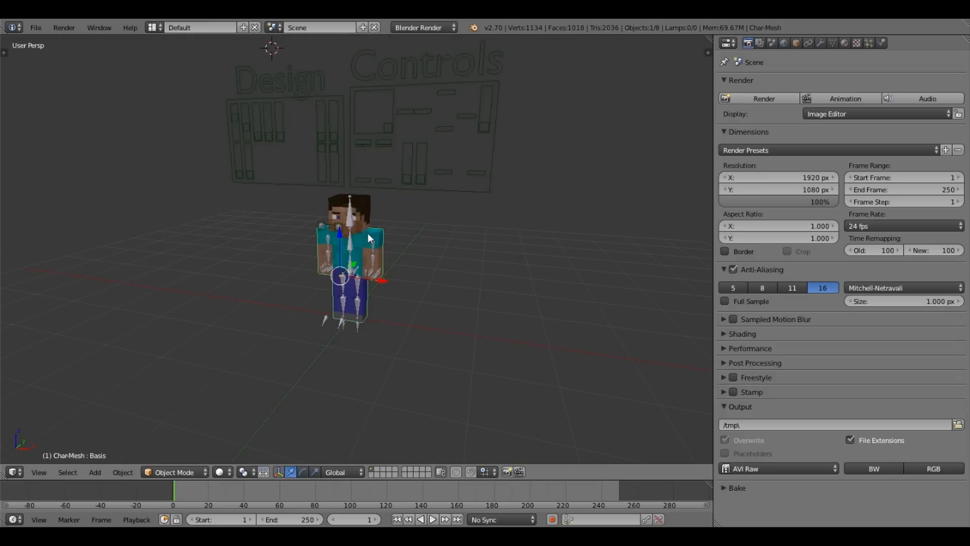
{"action": "middle_click_drag", "start_coordinate": [402, 229], "coordinate": [320, 131]}
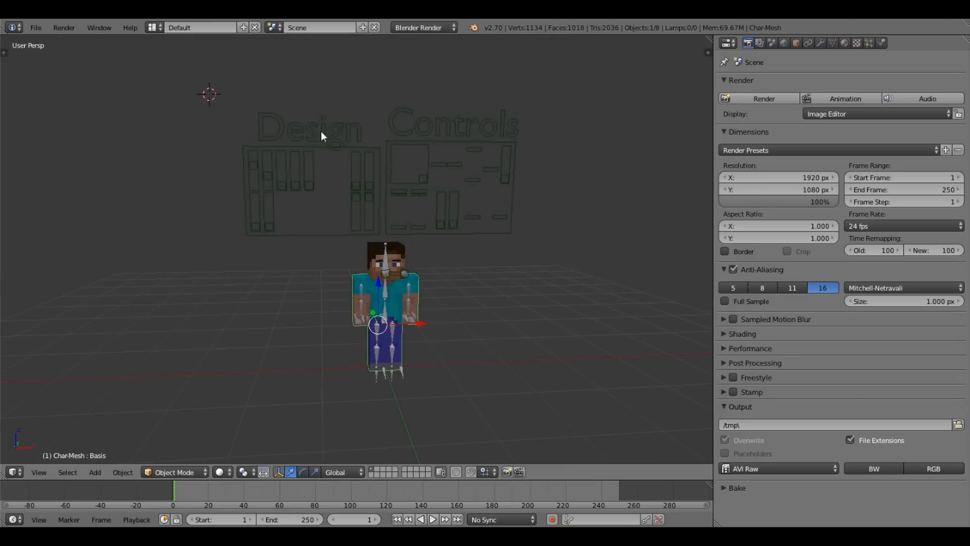
{"action": "scroll", "coordinate": [320, 131], "scroll_direction": "down", "scroll_amount": 3}
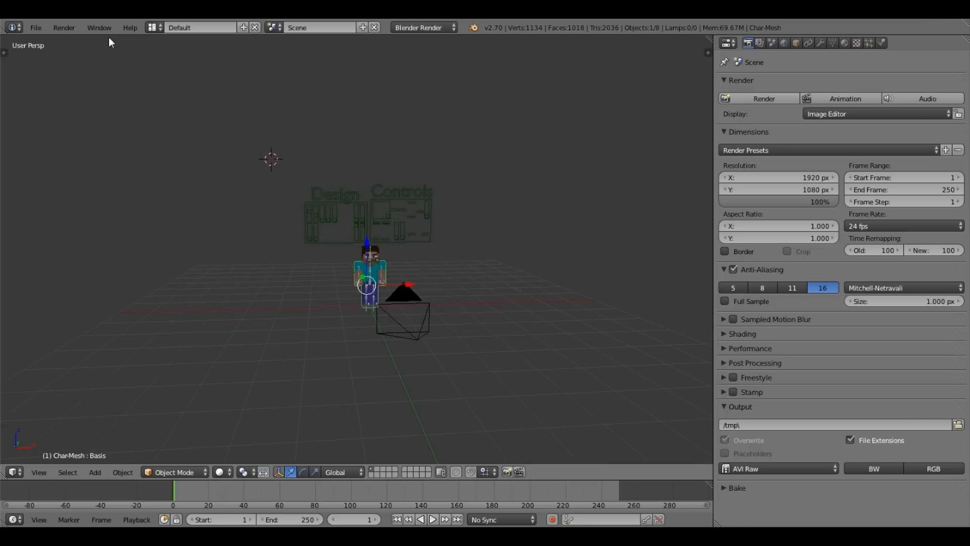
{"action": "scroll", "coordinate": [465, 260], "scroll_direction": "down", "scroll_amount": 1}
{"action": "middle_click_drag", "start_coordinate": [464, 261], "coordinate": [437, 254]}
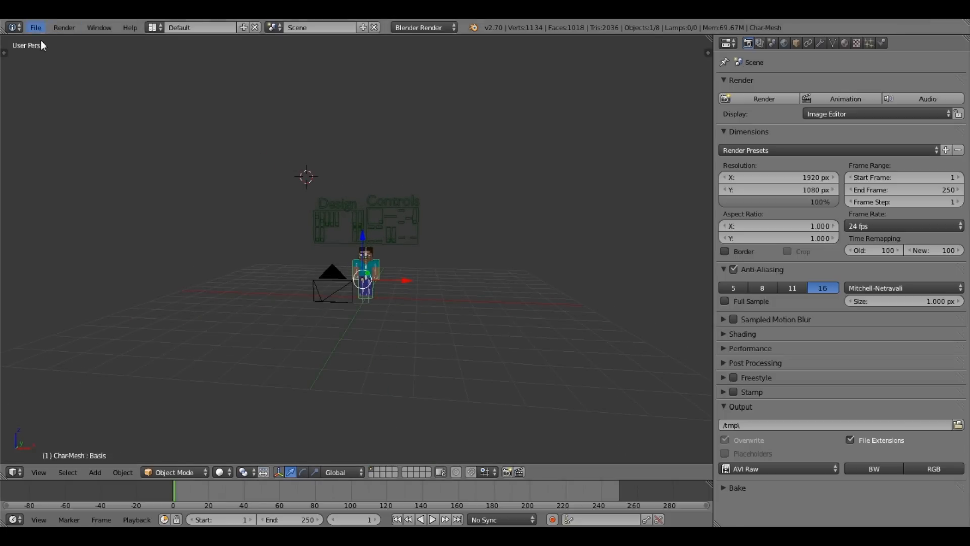
- Append the Pickaxe:Diamond object from Minecraft_Item_Rig.blend into the scene
{"action": "left_click", "coordinate": [36, 27]}
{"action": "left_click", "coordinate": [67, 215]}
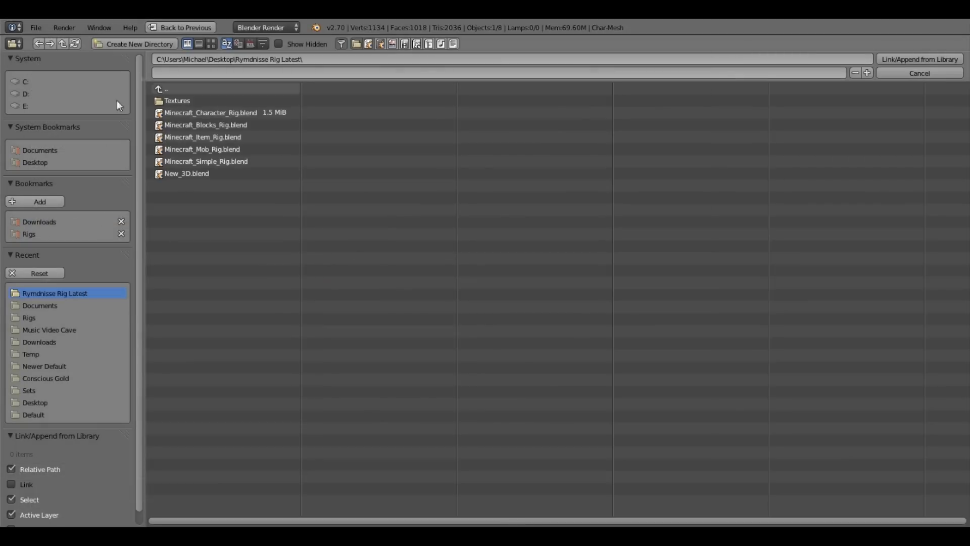
{"action": "left_click", "coordinate": [199, 139]}
{"action": "left_click", "coordinate": [212, 198]}
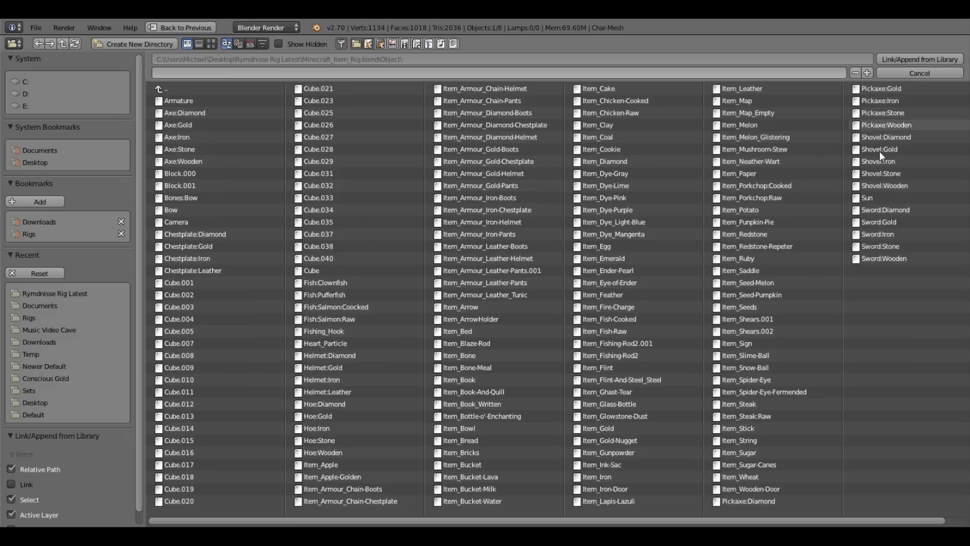
{"action": "double_click", "coordinate": [748, 502]}
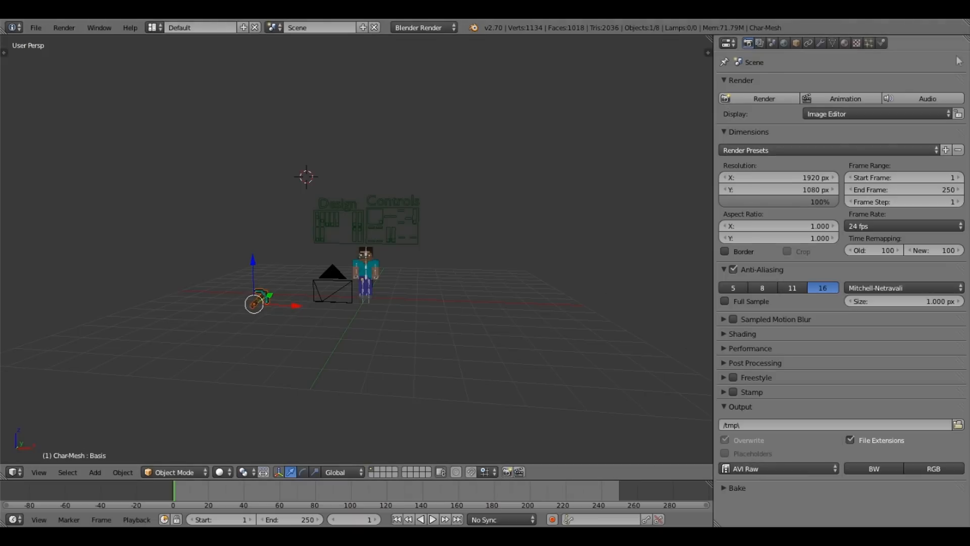
- Select the diamond pickaxe and move it about 4.48 units along the global X axis to beside the character's feet
{"action": "scroll", "coordinate": [322, 254], "scroll_direction": "up", "scroll_amount": 5}
{"action": "scroll", "coordinate": [204, 334], "scroll_direction": "down", "scroll_amount": 1}
{"action": "right_click", "coordinate": [206, 335]}
{"action": "middle_click_drag", "start_coordinate": [206, 335], "coordinate": [159, 417]}
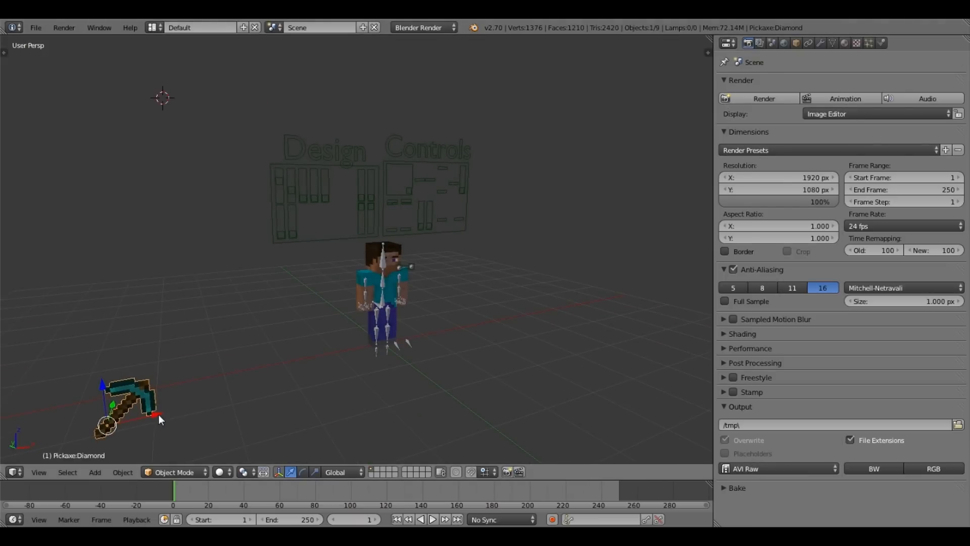
{"action": "left_click_drag", "start_coordinate": [158, 414], "coordinate": [424, 331]}
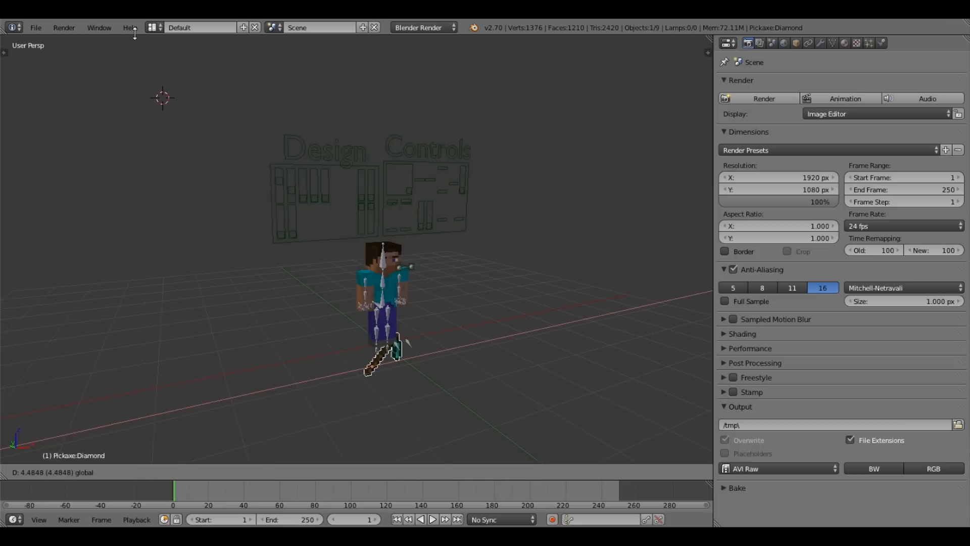
- Move the diamond pickaxe up from the character's feet to the height of the right hand
{"action": "middle_click_drag", "start_coordinate": [391, 230], "coordinate": [389, 119]}
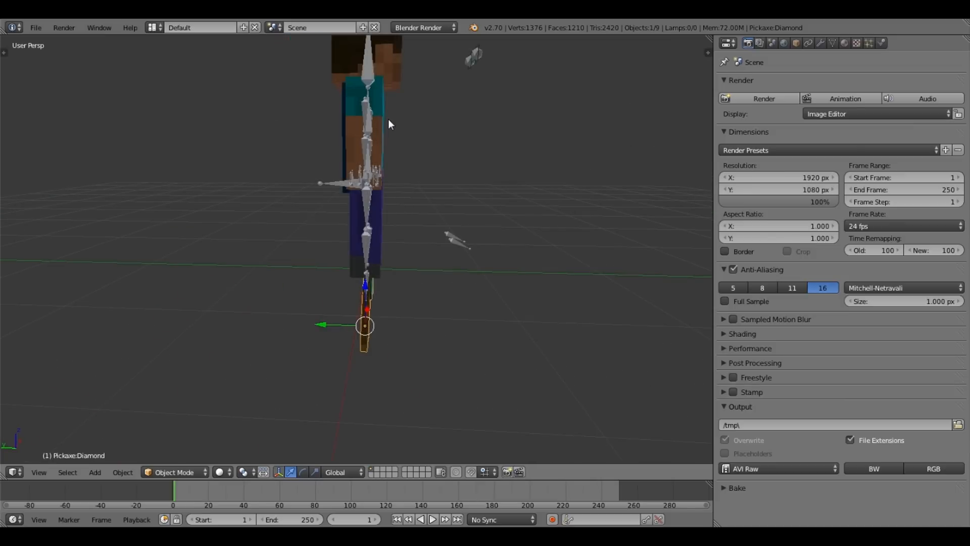
{"action": "middle_click_drag", "start_coordinate": [388, 119], "coordinate": [444, 219]}
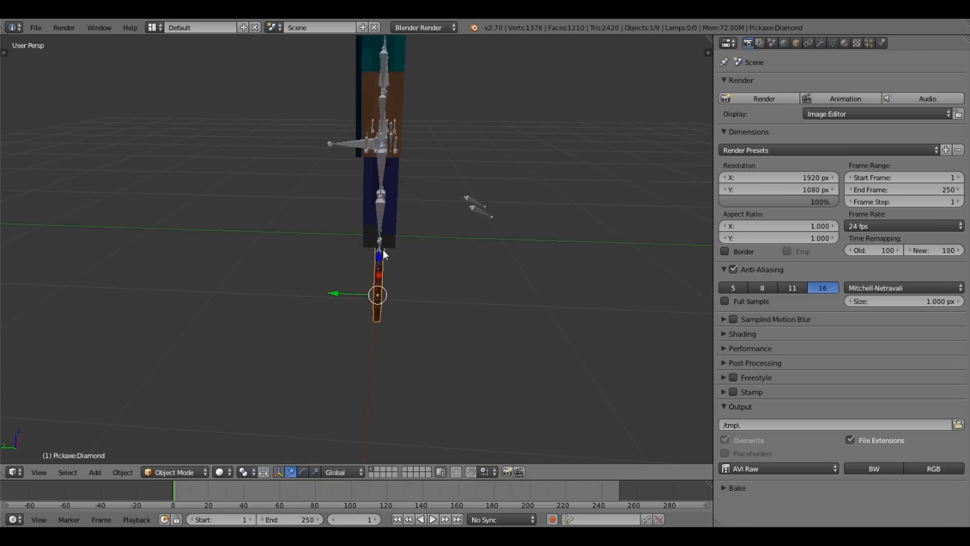
{"action": "key", "text": "g"}
{"action": "left_click_drag", "start_coordinate": [383, 164], "coordinate": [490, 141]}
{"action": "middle_click_drag", "start_coordinate": [491, 141], "coordinate": [334, 141]}
{"action": "middle_click_drag", "start_coordinate": [386, 143], "coordinate": [387, 243], "text": "shift"}
{"action": "left_click_drag", "start_coordinate": [380, 204], "coordinate": [344, 162]}
{"action": "middle_click_drag", "start_coordinate": [356, 162], "coordinate": [443, 163]}
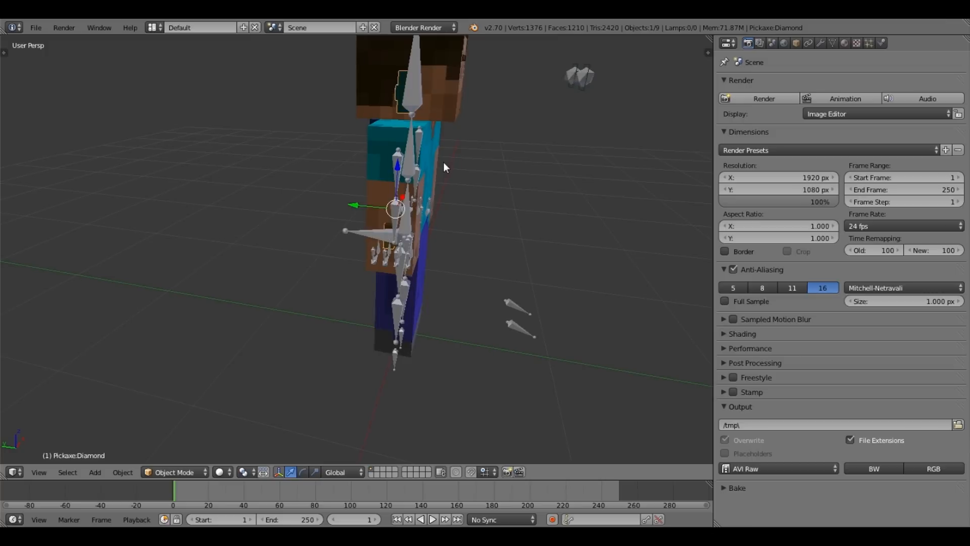
{"action": "key", "text": "r"}
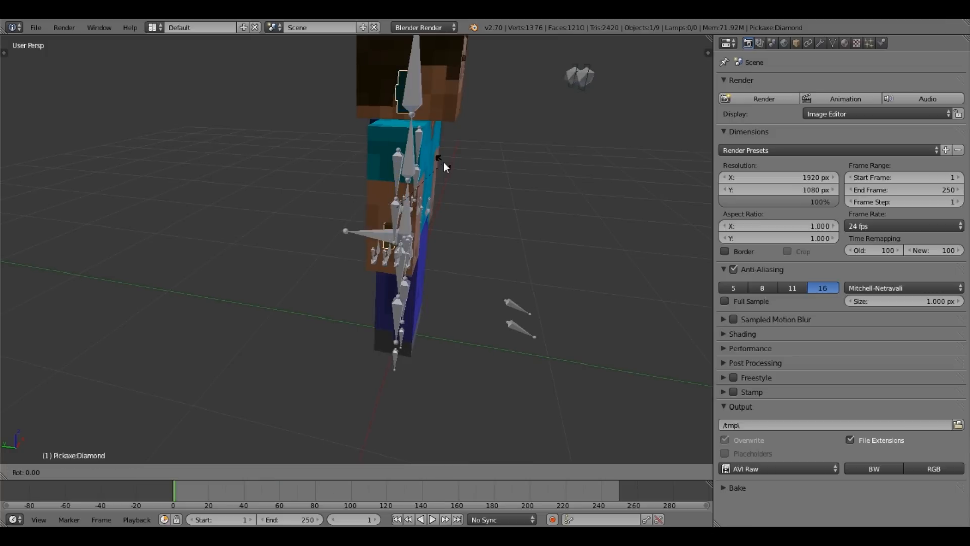
{"action": "key", "text": "z"}
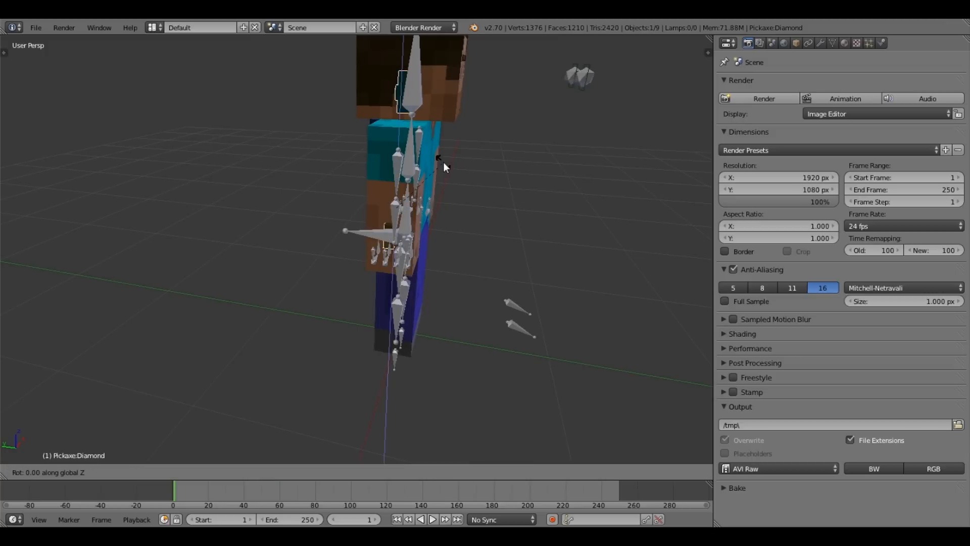
{"action": "type", "text": "90"}
{"action": "key", "text": "Escape"}
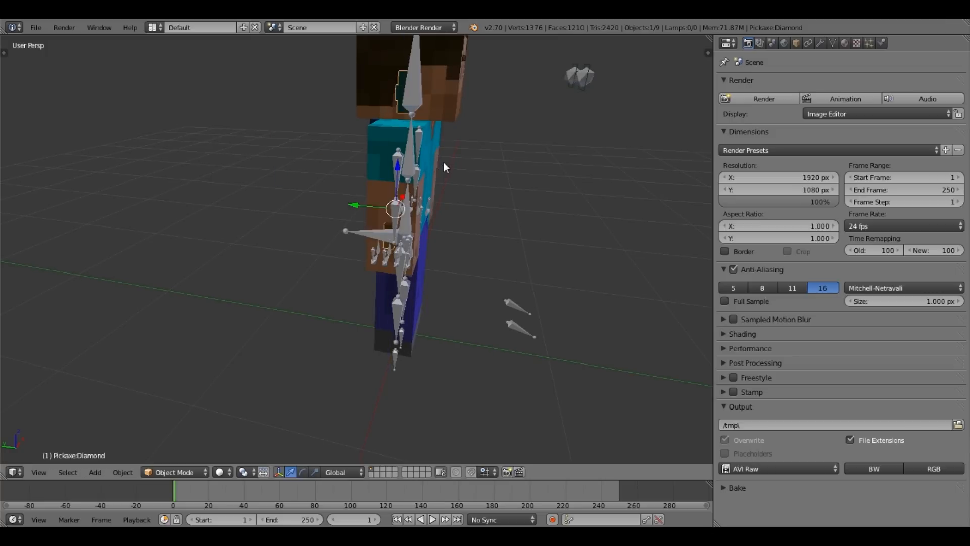
- Rotate the diamond pickaxe -90 degrees about the global Z axis so its head faces the character's front
{"action": "key", "text": "r"}
{"action": "key", "text": "z"}
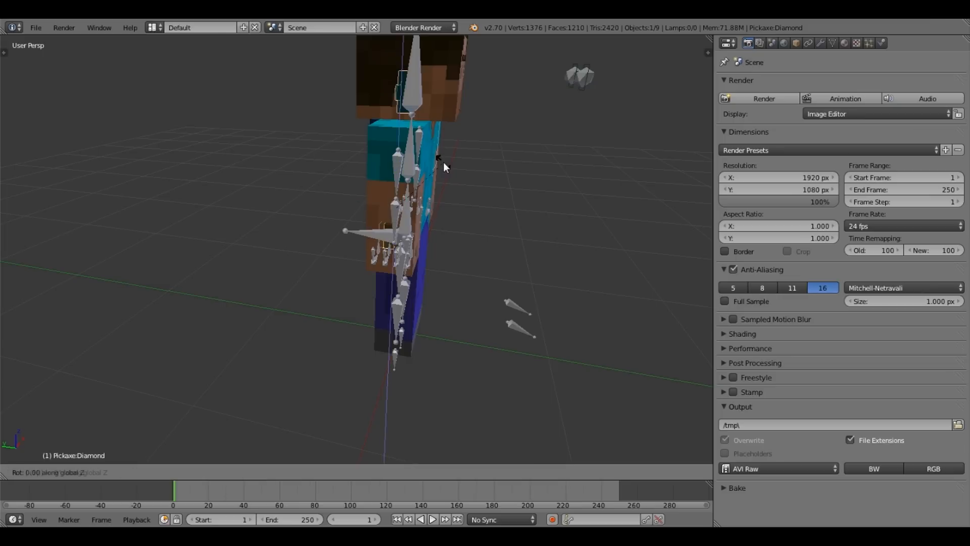
{"action": "type", "text": "-90"}
{"action": "key", "text": "Return"}
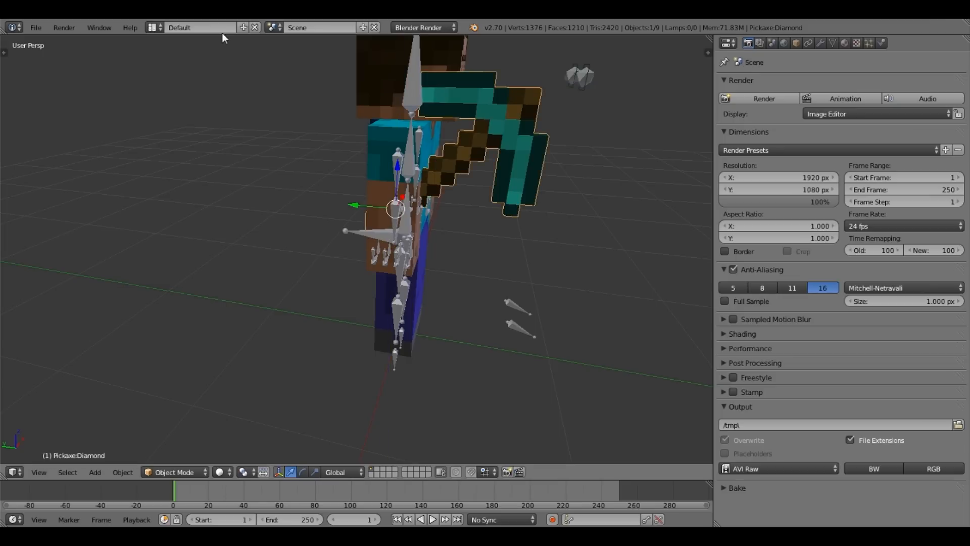
- Lower the diamond pickaxe so the end of its handle sits in the character's right hand
{"action": "scroll", "coordinate": [456, 108], "scroll_direction": "down", "scroll_amount": 3}
{"action": "middle_click_drag", "start_coordinate": [448, 139], "coordinate": [223, 205], "text": "shift"}
{"action": "scroll", "coordinate": [438, 218], "scroll_direction": "up", "scroll_amount": 2}
{"action": "left_click_drag", "start_coordinate": [222, 203], "coordinate": [244, 251]}
{"action": "middle_click_drag", "start_coordinate": [317, 269], "coordinate": [428, 225], "text": "shift"}
{"action": "scroll", "coordinate": [418, 215], "scroll_direction": "up", "scroll_amount": 2}
{"action": "scroll", "coordinate": [428, 221], "scroll_direction": "down", "scroll_amount": 3}
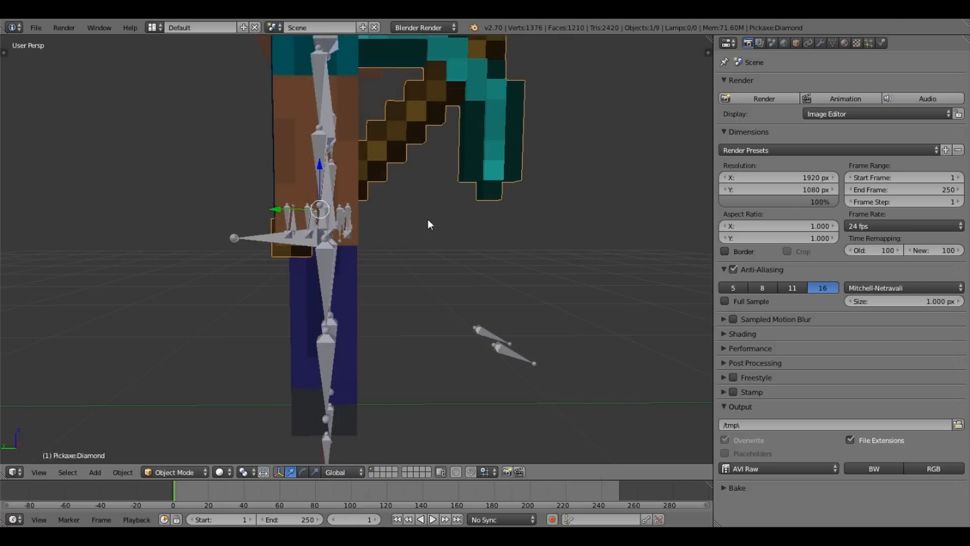
{"action": "key", "text": "r"}
{"action": "key", "text": "x"}
{"action": "key", "text": "Escape"}
- Rotate the diamond pickaxe slightly about the global X axis to adjust the tilt of its handle
{"action": "key", "text": "r"}
{"action": "key", "text": "x"}
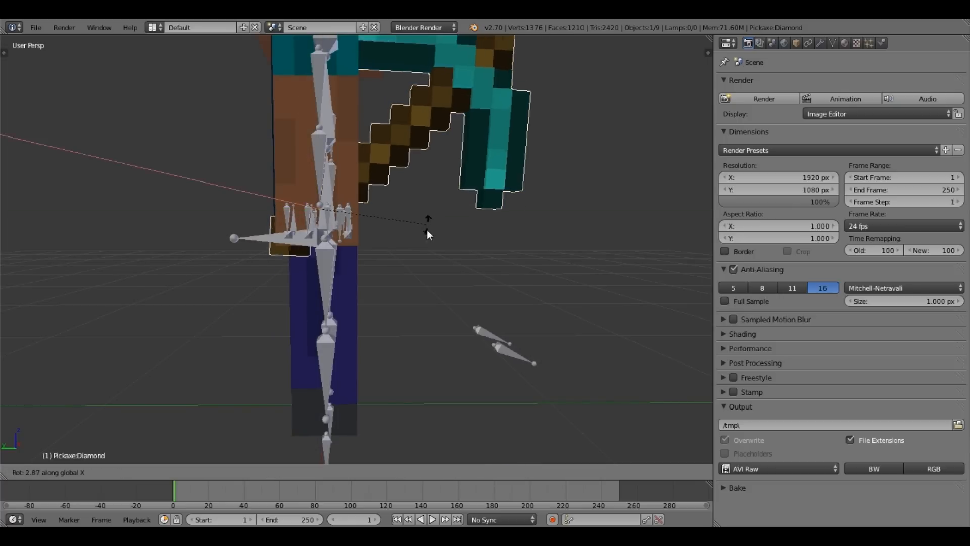
{"action": "left_click", "coordinate": [442, 199]}
{"action": "middle_click_drag", "start_coordinate": [442, 199], "coordinate": [379, 243]}
{"action": "key", "text": "r"}
{"action": "key", "text": "x"}
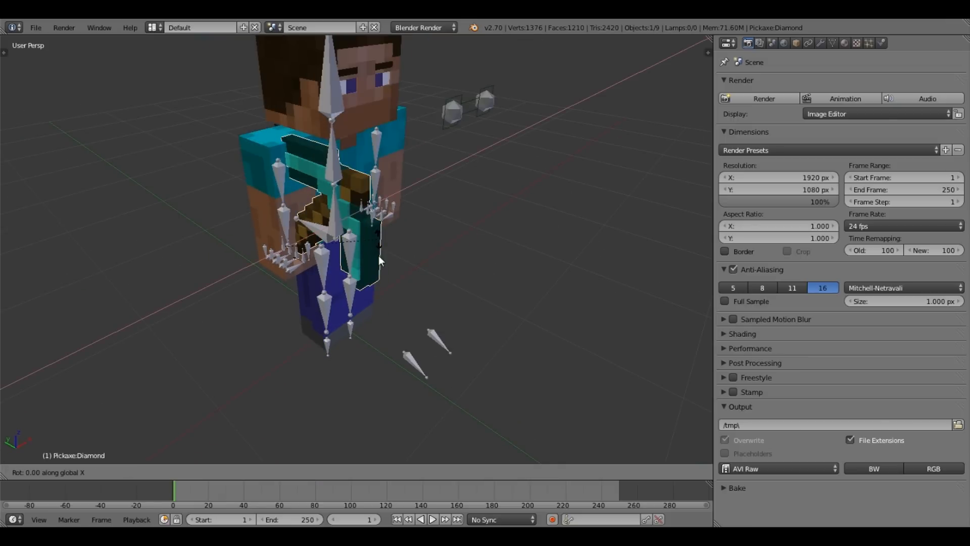
{"action": "right_click", "coordinate": [421, 253]}
- Rotate the diamond pickaxe about the global X axis until its handle points nearly horizontally forward from the character's hand
{"action": "key", "text": "r"}
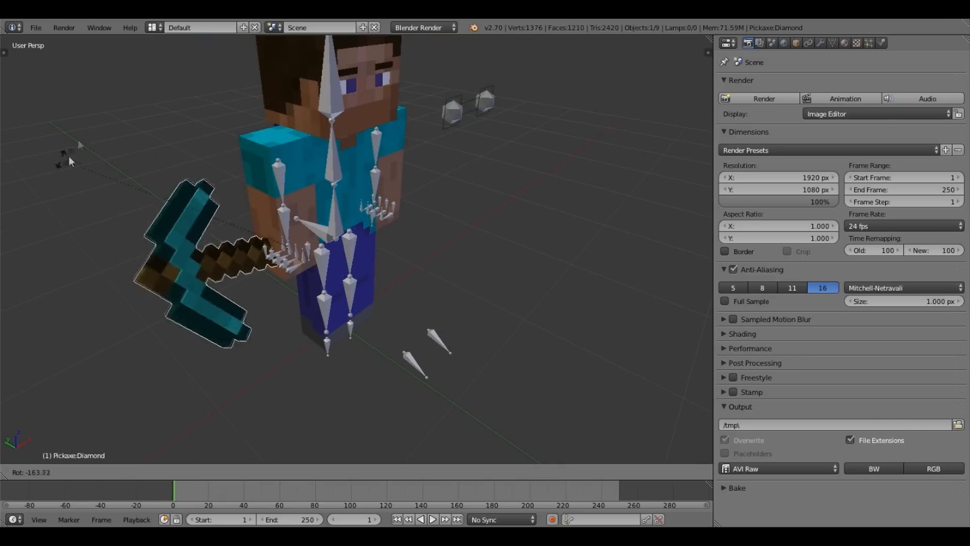
{"action": "left_click", "coordinate": [435, 294]}
{"action": "key", "text": "r"}
{"action": "key", "text": "x"}
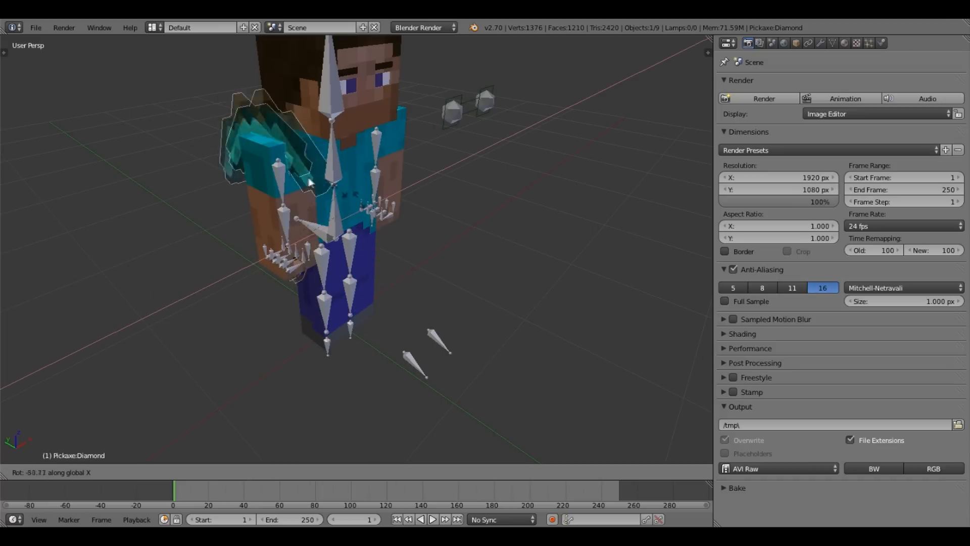
{"action": "left_click", "coordinate": [385, 363]}
- Rotate the diamond pickaxe about 11 degrees about the global X axis so its handle lies level in the character's hand
{"action": "middle_click_drag", "start_coordinate": [457, 356], "coordinate": [509, 331]}
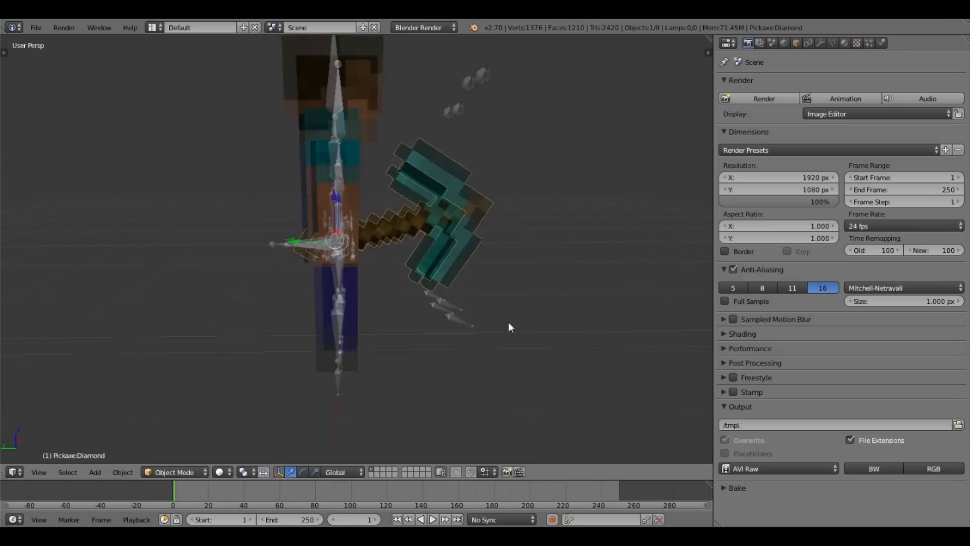
{"action": "scroll", "coordinate": [313, 264], "scroll_direction": "up", "scroll_amount": 4}
{"action": "scroll", "coordinate": [311, 264], "scroll_direction": "up", "scroll_amount": 2}
{"action": "key", "text": "s"}
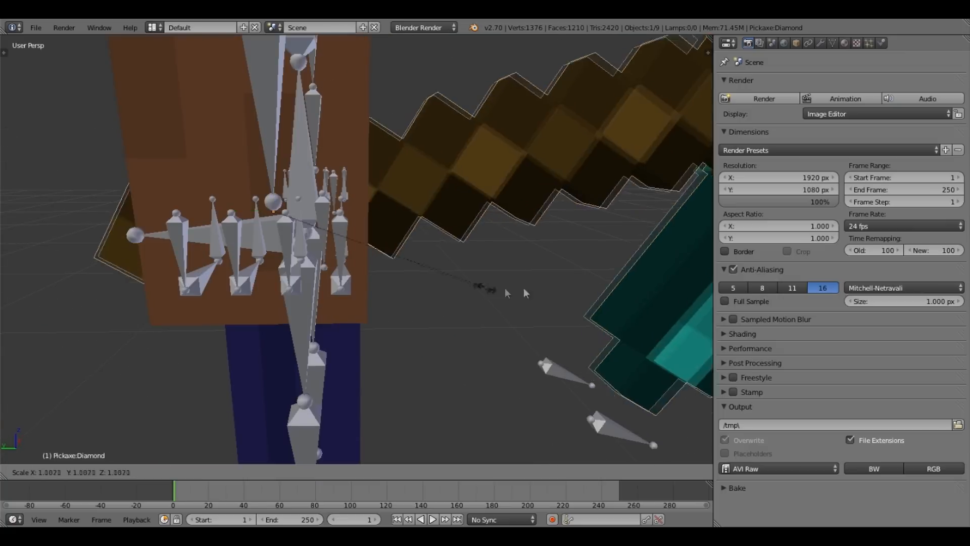
{"action": "right_click", "coordinate": [485, 284]}
{"action": "scroll", "coordinate": [485, 284], "scroll_direction": "down", "scroll_amount": 2}
{"action": "key", "text": "r"}
{"action": "right_click", "coordinate": [485, 300]}
{"action": "key", "text": "r"}
{"action": "key", "text": "x"}
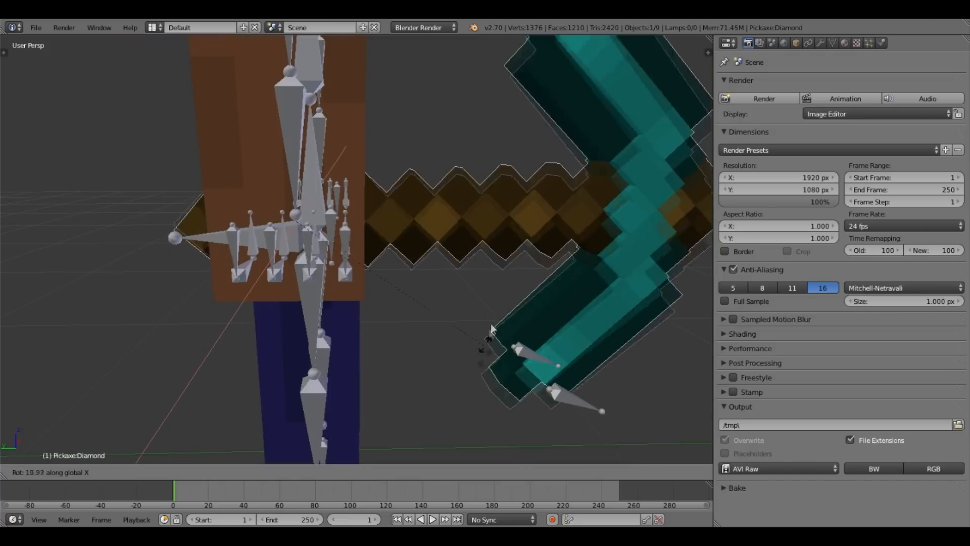
{"action": "left_click", "coordinate": [494, 326]}
- Select the character's armature and switch it to Pose Mode
{"action": "scroll", "coordinate": [491, 323], "scroll_direction": "down", "scroll_amount": 5}
{"action": "middle_click_drag", "start_coordinate": [490, 322], "coordinate": [597, 246], "text": "shift"}
{"action": "middle_click_drag", "start_coordinate": [357, 350], "coordinate": [424, 305], "text": "shift"}
{"action": "scroll", "coordinate": [425, 305], "scroll_direction": "up", "scroll_amount": 9}
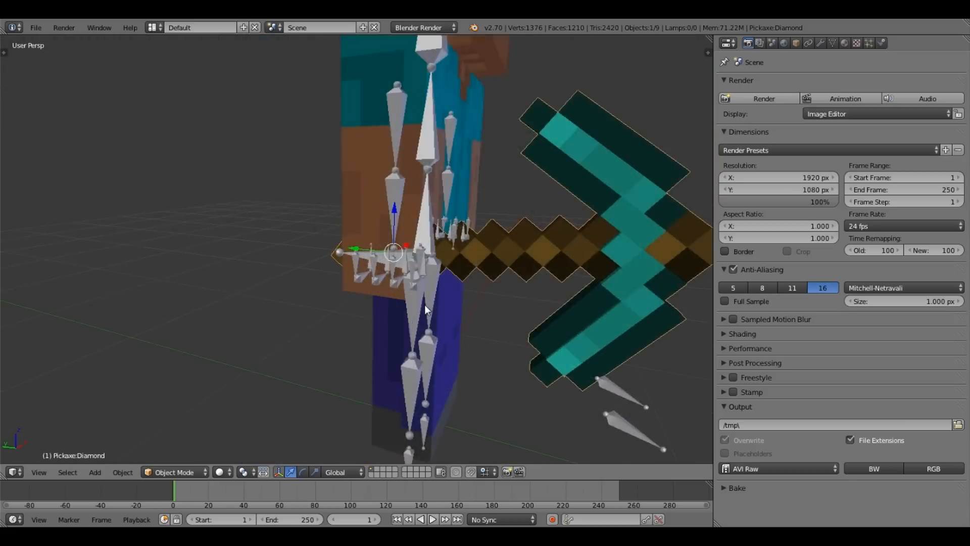
{"action": "middle_click_drag", "start_coordinate": [490, 318], "coordinate": [400, 259]}
{"action": "right_click", "coordinate": [396, 220]}
{"action": "right_click", "coordinate": [396, 220]}
{"action": "scroll", "coordinate": [341, 256], "scroll_direction": "down", "scroll_amount": 3}
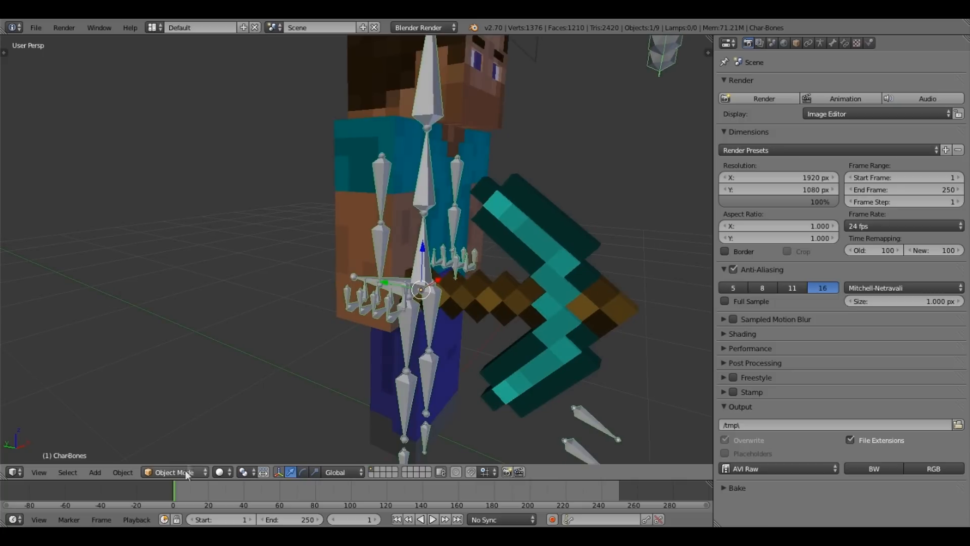
{"action": "left_click", "coordinate": [186, 470]}
{"action": "left_click", "coordinate": [185, 429]}
- Try to select the diamond pickaxe together with the armature's lower right arm bone
{"action": "right_click", "coordinate": [579, 276]}
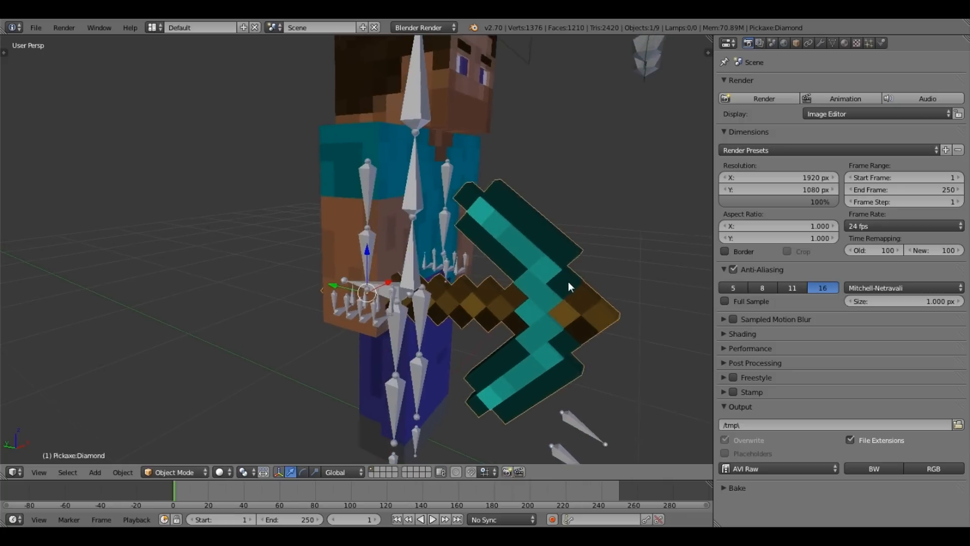
{"action": "scroll", "coordinate": [371, 255], "scroll_direction": "up", "scroll_amount": 3}
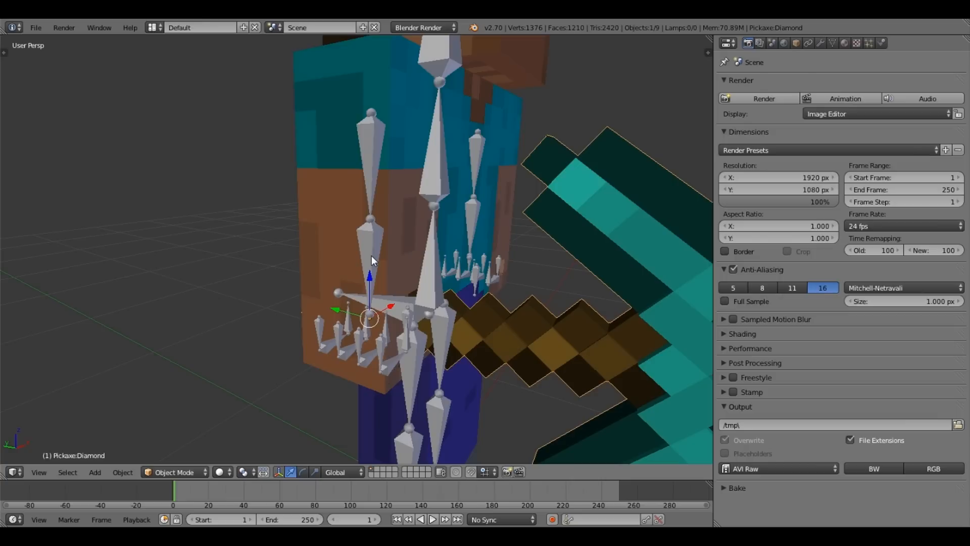
{"action": "right_click", "coordinate": [371, 255]}
{"action": "key", "text": "ctrl+Tab"}
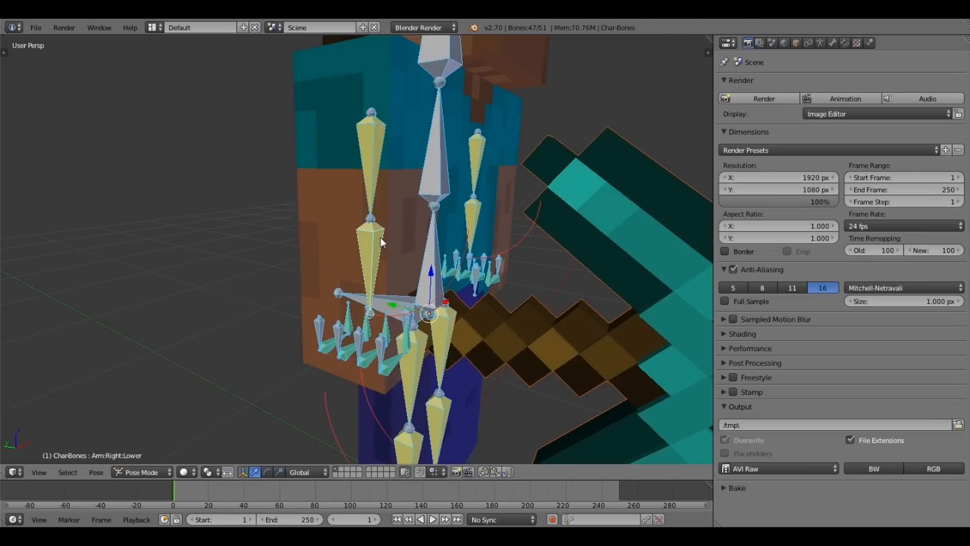
{"action": "right_click", "coordinate": [380, 237], "text": "shift"}
{"action": "key", "text": "a"}
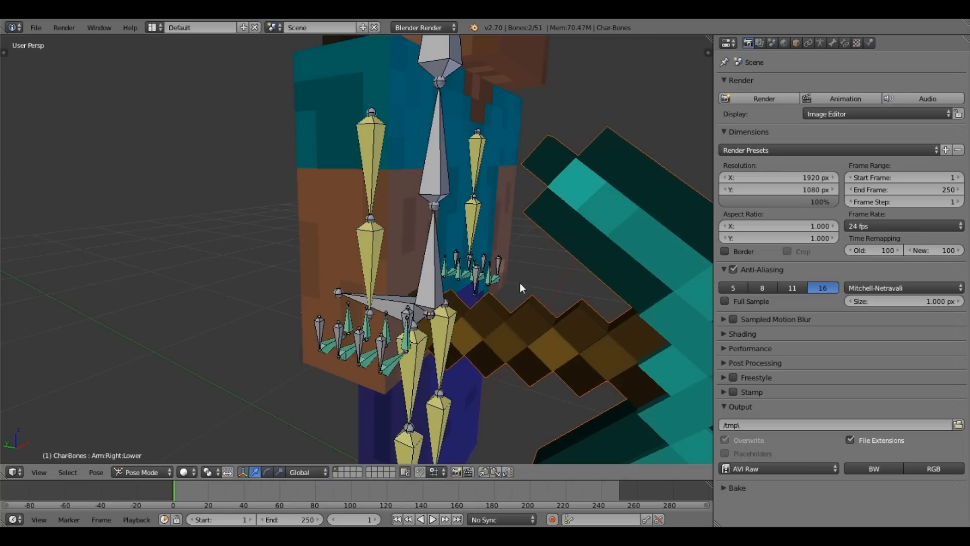
- Reselect the diamond pickaxe and add the character's lower right arm bone to the selection as the active bone
{"action": "right_click", "coordinate": [519, 283]}
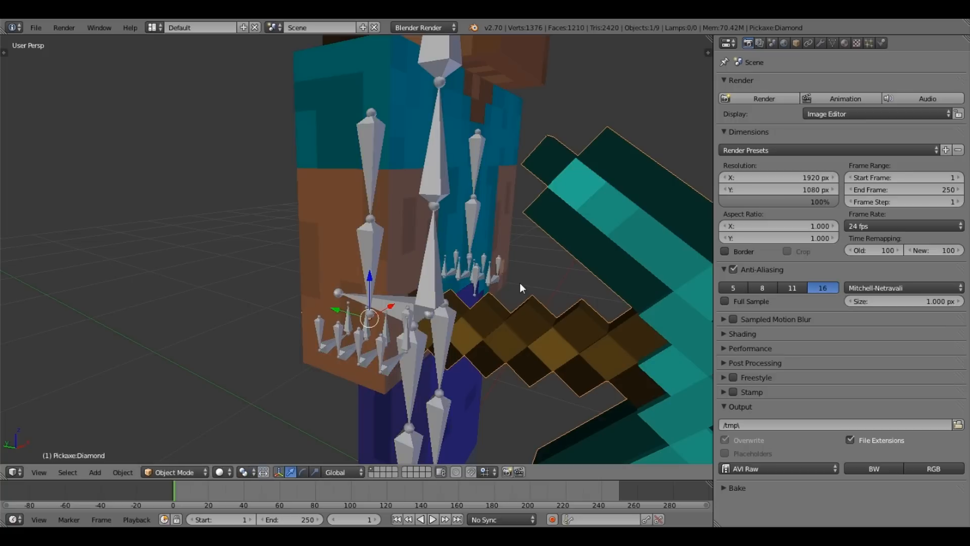
{"action": "scroll", "coordinate": [356, 241], "scroll_direction": "down", "scroll_amount": 3}
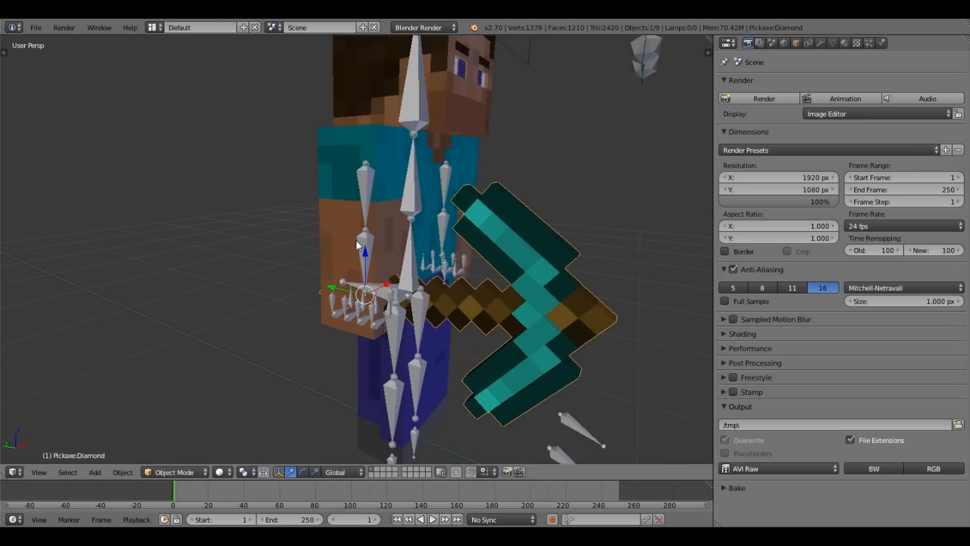
{"action": "middle_click_drag", "start_coordinate": [355, 241], "coordinate": [326, 259]}
{"action": "right_click", "coordinate": [328, 260]}
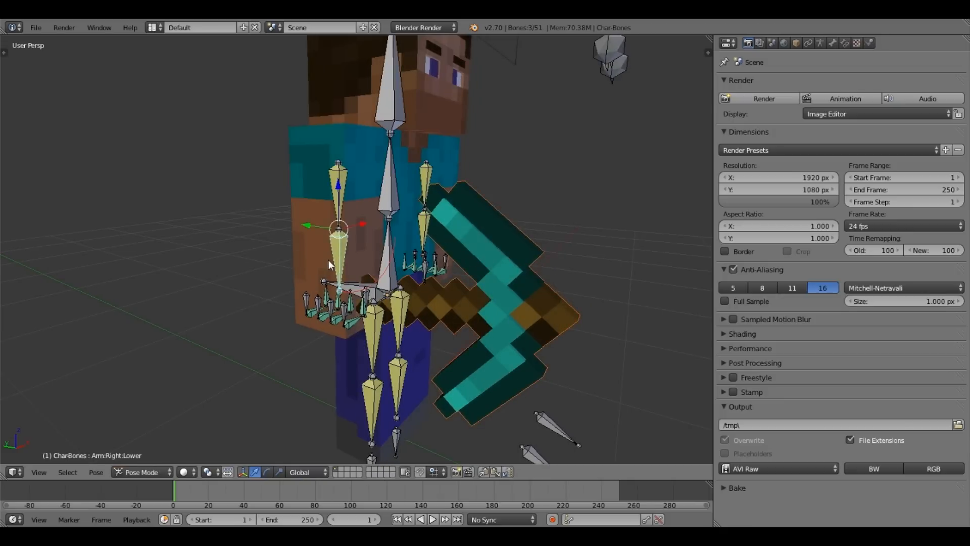
{"action": "scroll", "coordinate": [328, 260], "scroll_direction": "up", "scroll_amount": 2}
{"action": "middle_click_drag", "start_coordinate": [412, 275], "coordinate": [245, 167]}
{"action": "key", "text": "a"}
{"action": "key", "text": "a"}
{"action": "middle_click_drag", "start_coordinate": [527, 233], "coordinate": [332, 248]}
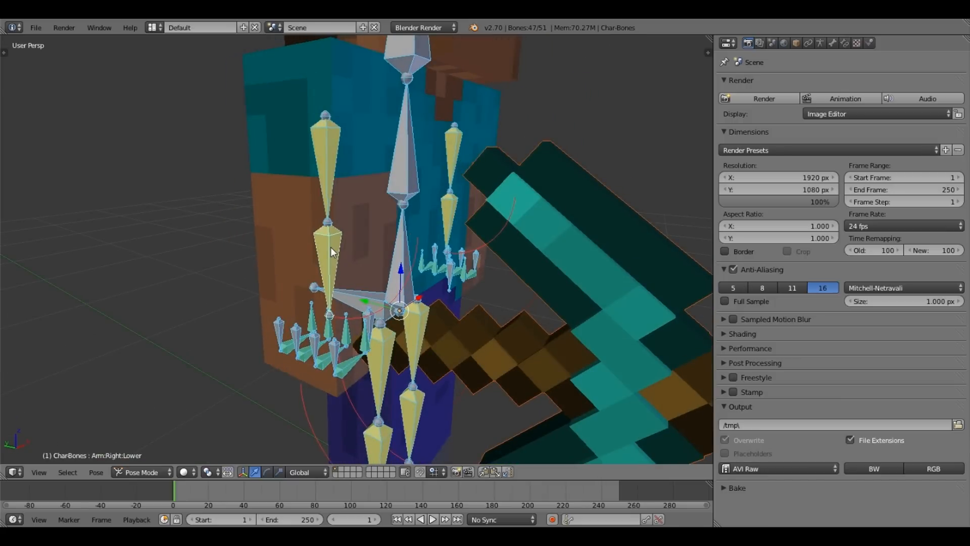
{"action": "right_click", "coordinate": [381, 300]}
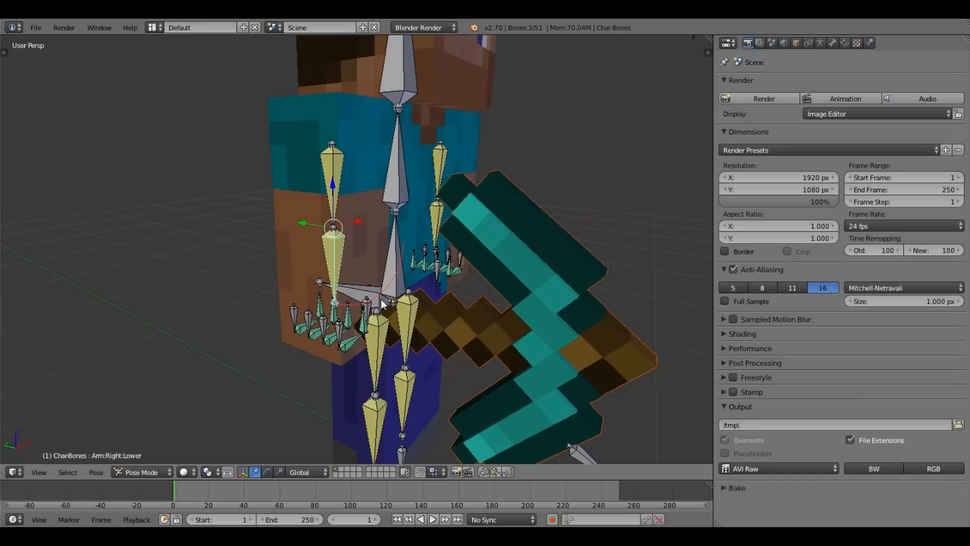
- Parent the diamond pickaxe to the lower right arm bone using the Bone parenting option
{"action": "scroll", "coordinate": [382, 299], "scroll_direction": "down", "scroll_amount": 4}
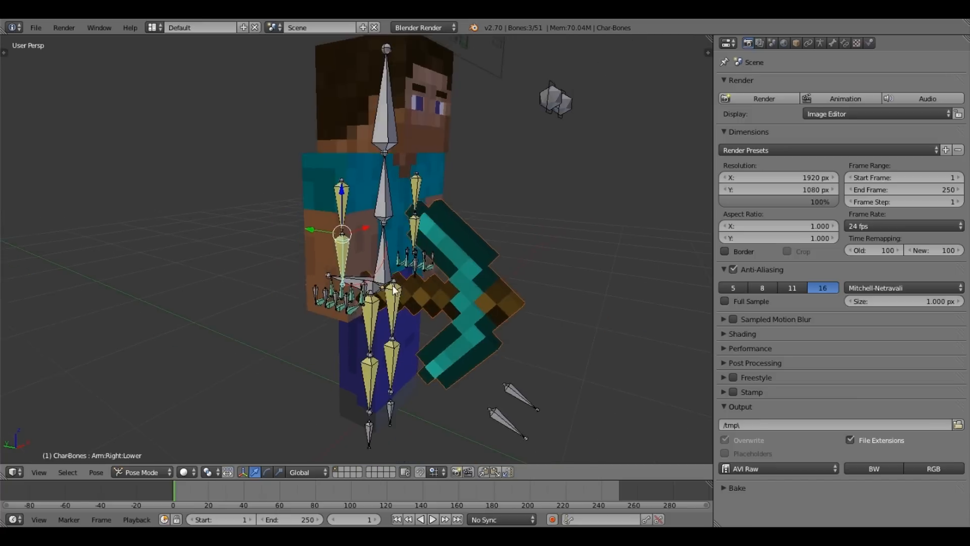
{"action": "middle_click_drag", "start_coordinate": [382, 299], "coordinate": [426, 273]}
{"action": "scroll", "coordinate": [431, 274], "scroll_direction": "up", "scroll_amount": 4}
{"action": "middle_click_drag", "start_coordinate": [370, 250], "coordinate": [281, 320]}
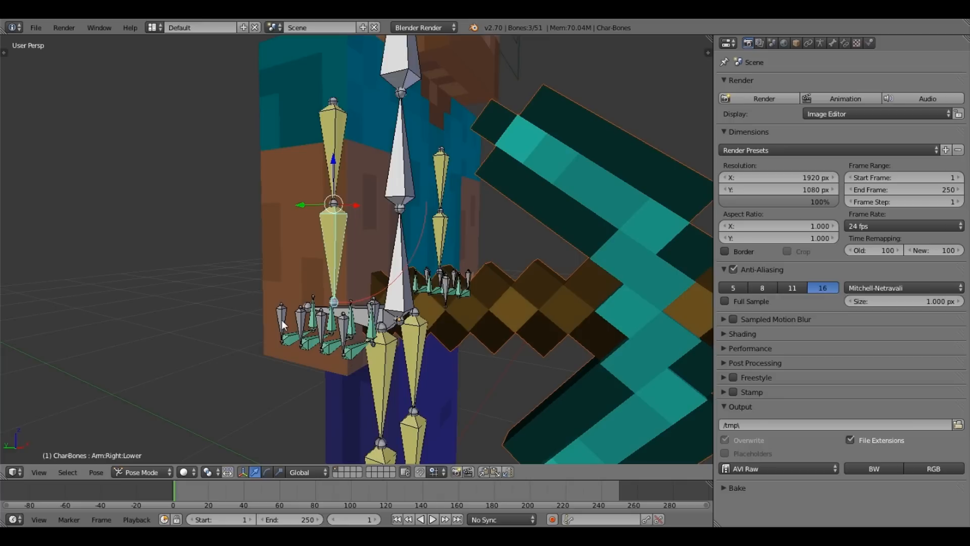
{"action": "key", "text": "ctrl+p"}
{"action": "key", "text": "ctrl+p"}
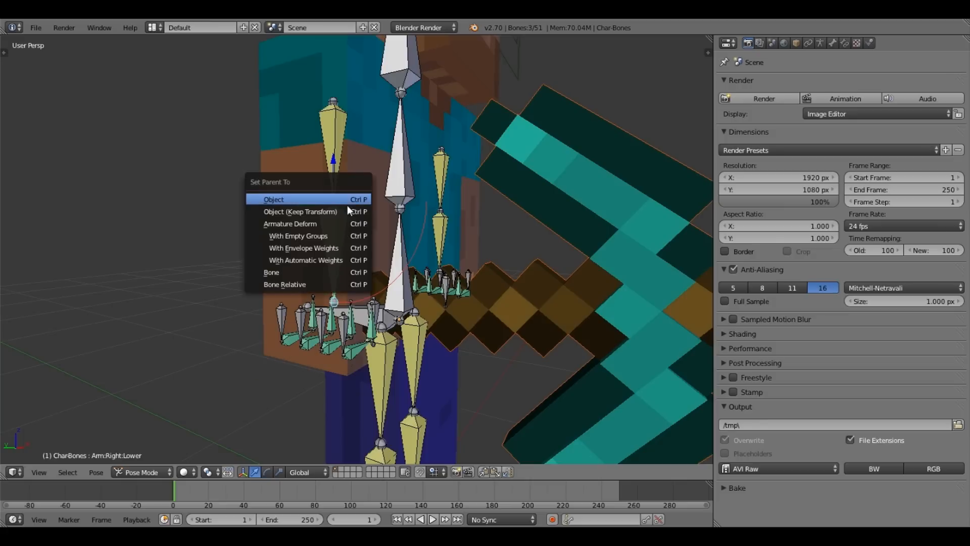
{"action": "left_click", "coordinate": [313, 270]}
- Test-rotate the lower right arm bone to check whether the pickaxe follows the arm, and cancel the rotation
{"action": "right_click", "coordinate": [516, 272]}
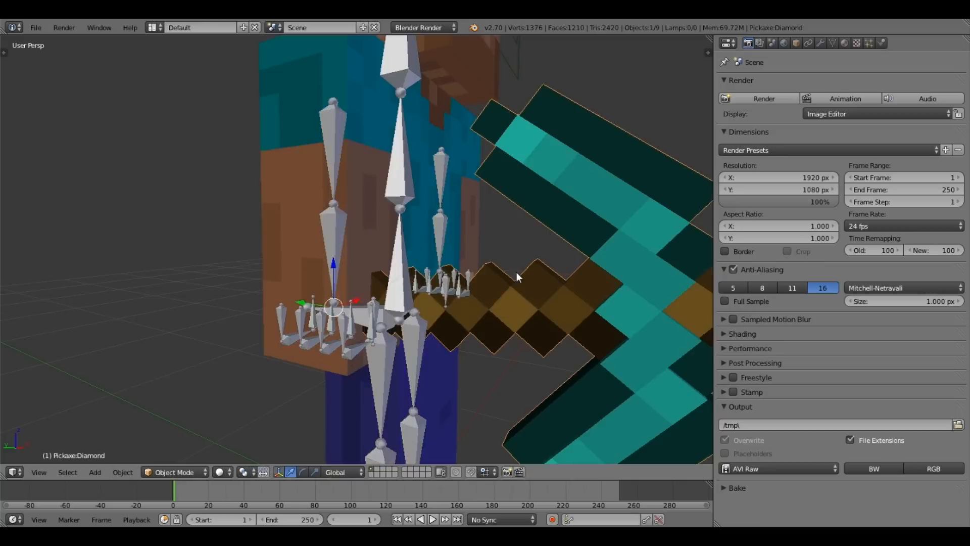
{"action": "scroll", "coordinate": [516, 272], "scroll_direction": "down", "scroll_amount": 3}
{"action": "right_click", "coordinate": [341, 222]}
{"action": "middle_click_drag", "start_coordinate": [266, 323], "coordinate": [349, 344]}
{"action": "key", "text": "r"}
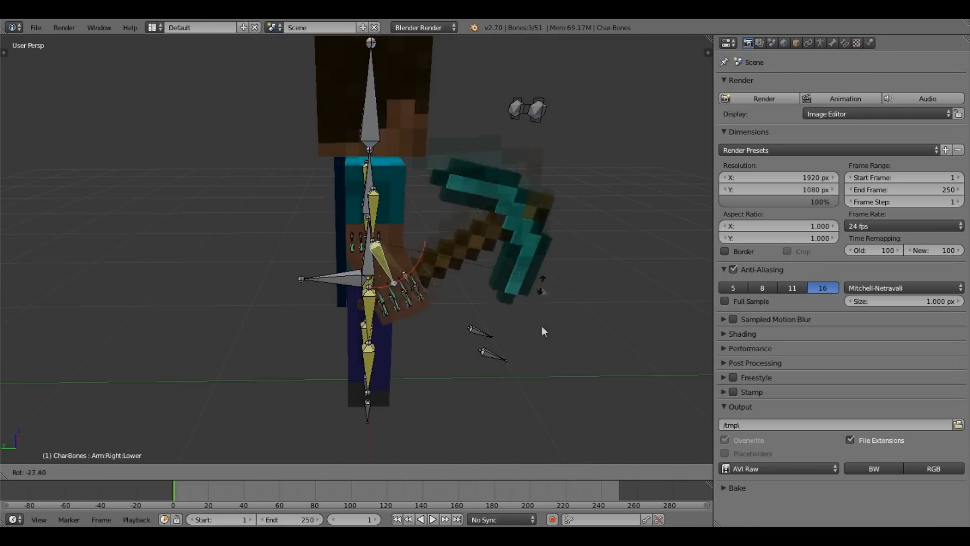
{"action": "right_click", "coordinate": [540, 328]}
- Test-rotate the chest bone freely and with trackball rotation to check the pickaxe's attachment, cancelling each rotation
{"action": "right_click", "coordinate": [376, 203]}
{"action": "key", "text": "r"}
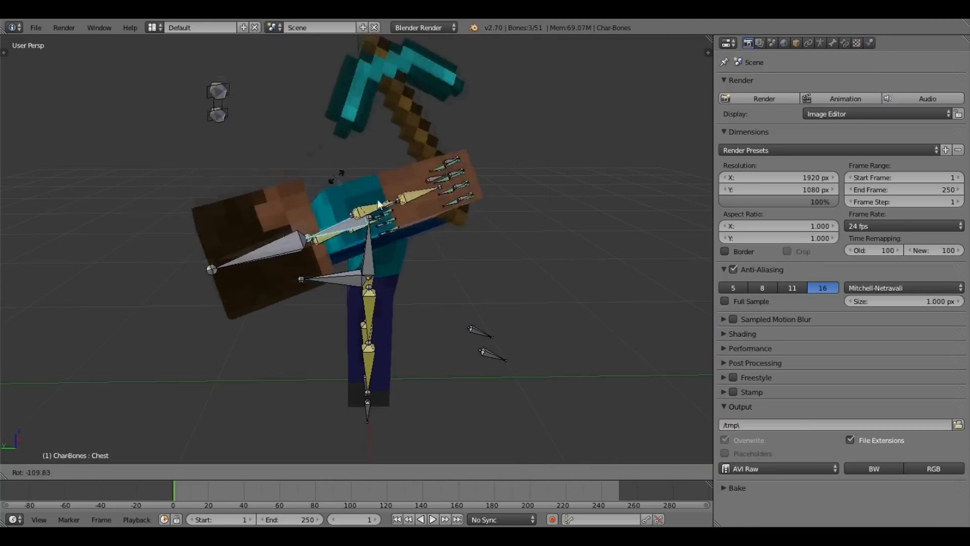
{"action": "right_click", "coordinate": [382, 242]}
{"action": "middle_click_drag", "start_coordinate": [381, 241], "coordinate": [404, 212]}
{"action": "key", "text": "r"}
{"action": "key", "text": "r"}
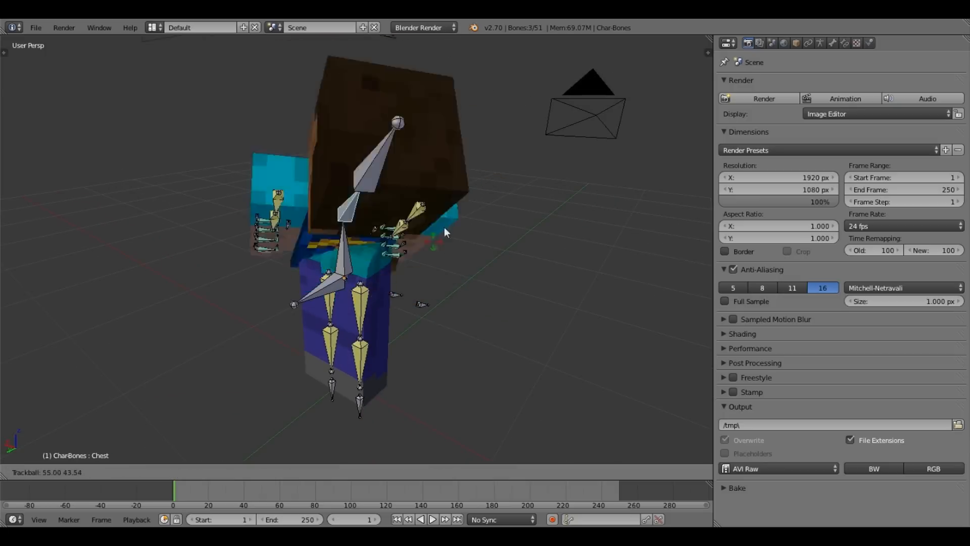
{"action": "right_click", "coordinate": [429, 227]}
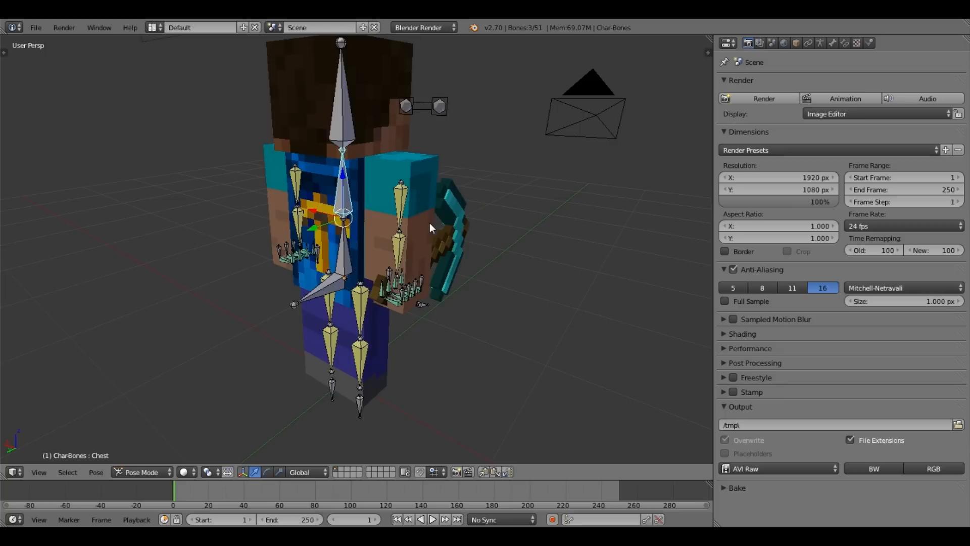
{"action": "key", "text": "r"}
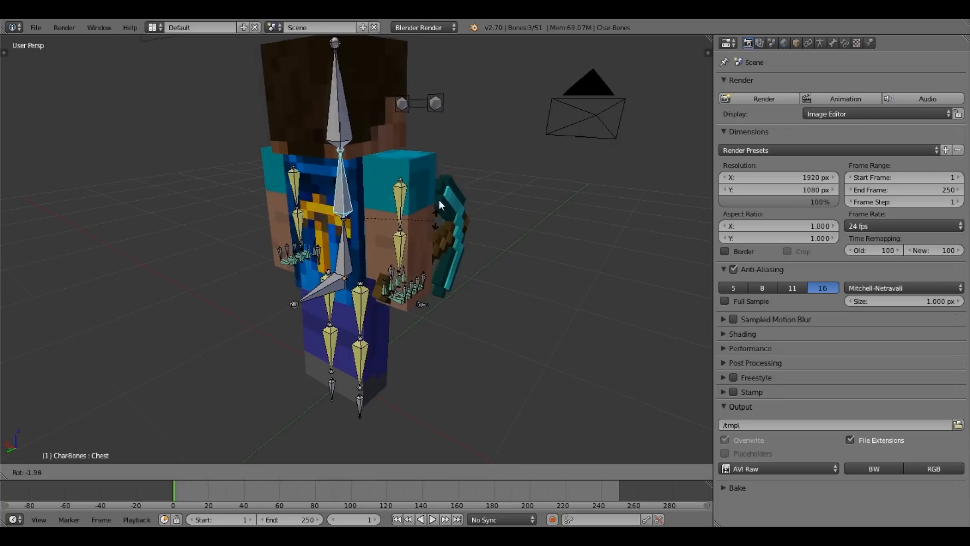
{"action": "right_click", "coordinate": [460, 272]}
- Test-rotate the Body bone from the character's front, cancel the rotation, and move the bone to check the pickaxe's attachment
{"action": "middle_click_drag", "start_coordinate": [460, 272], "coordinate": [227, 250]}
{"action": "right_click", "coordinate": [388, 263]}
{"action": "key", "text": "r"}
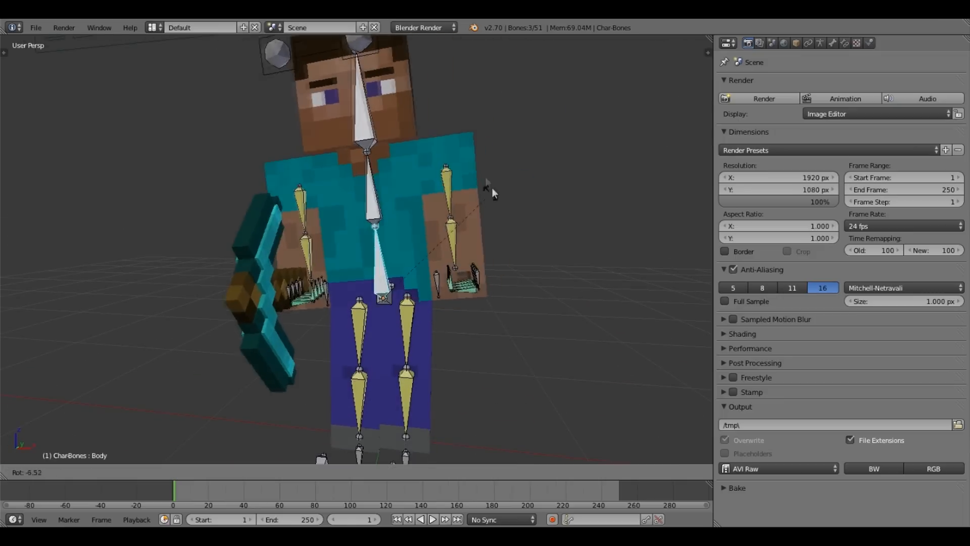
{"action": "right_click", "coordinate": [541, 311]}
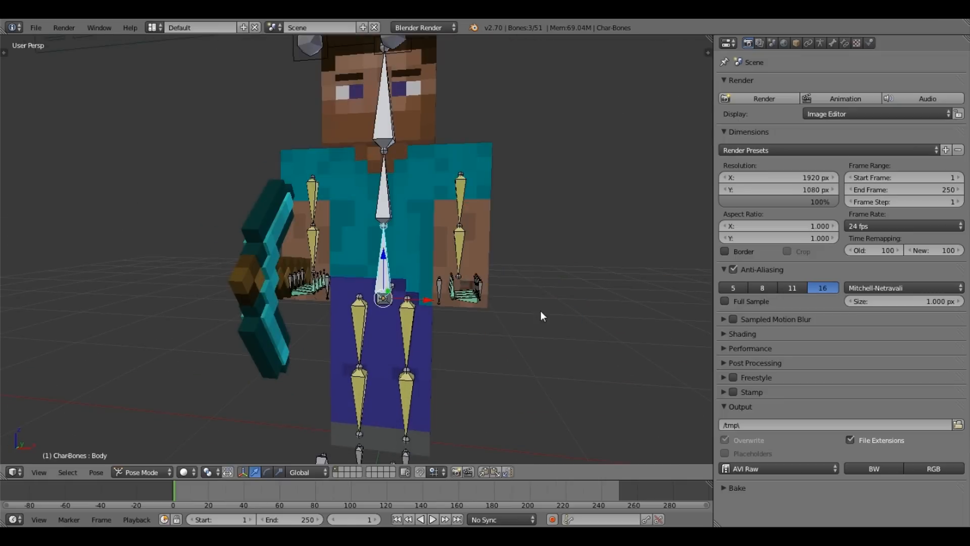
{"action": "key", "text": "g"}
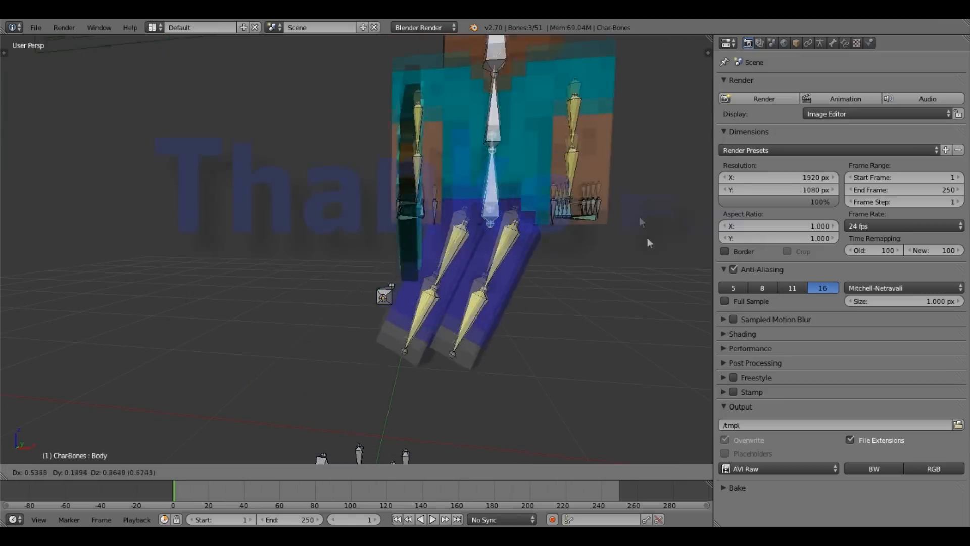